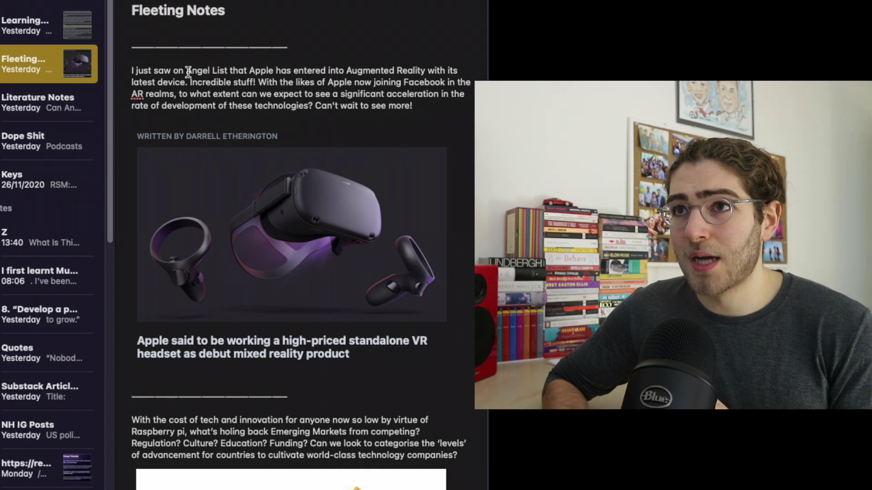
# Scroll through the Zen Flowchart Zettelkasten diagram
pyautogui.scroll(-1, 192, 167)
pyautogui.scroll(-5, 192, 166)
pyautogui.scroll(5, 192, 166)
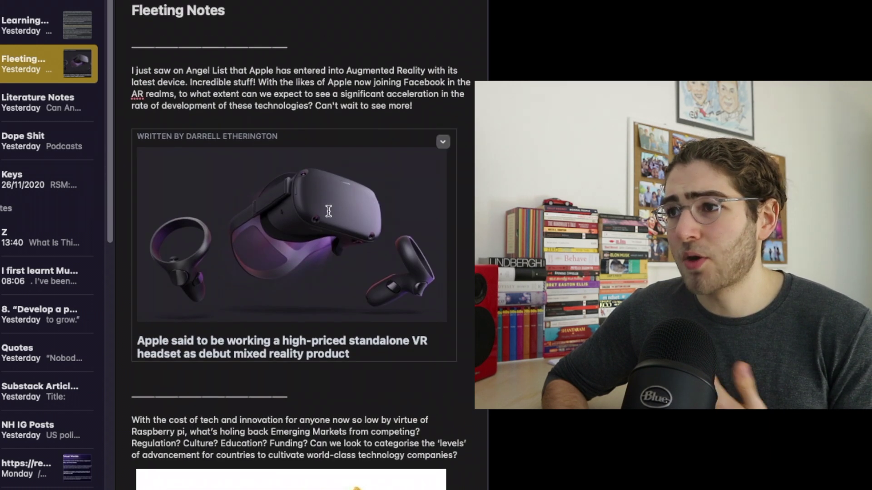
pyautogui.scroll(-5, 308, 241)
pyautogui.scroll(5, 307, 241)
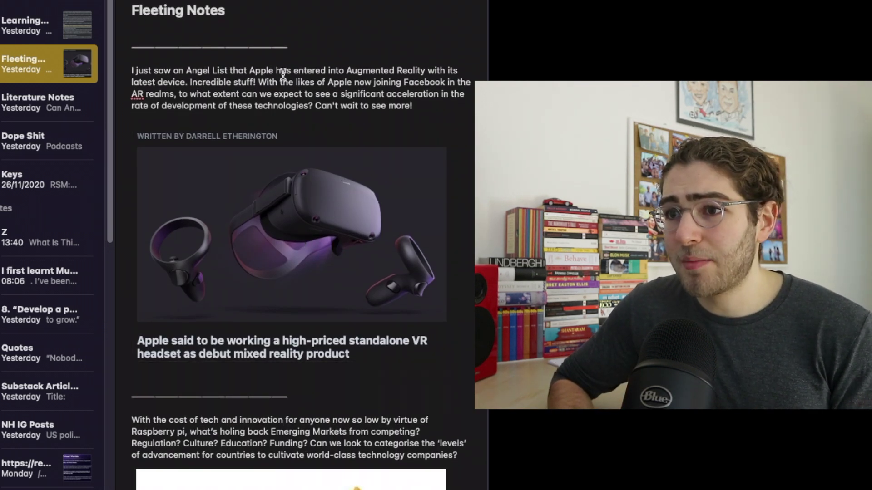
pyautogui.scroll(-5, 284, 73)
pyautogui.scroll(-13, 283, 74)
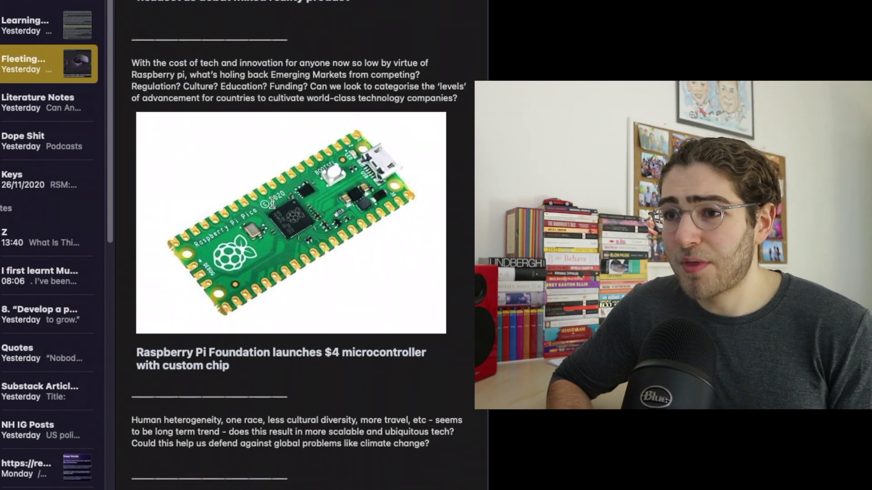
pyautogui.scroll(-20, 332, 240)
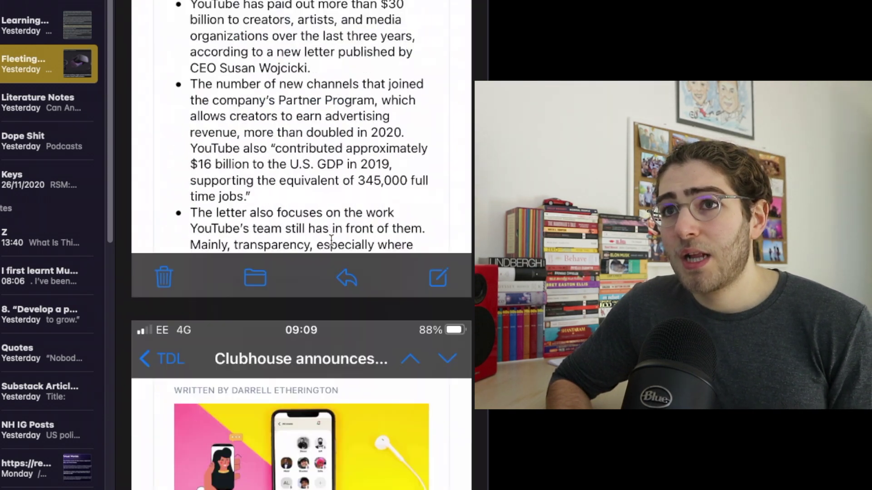
pyautogui.scroll(20, 332, 240)
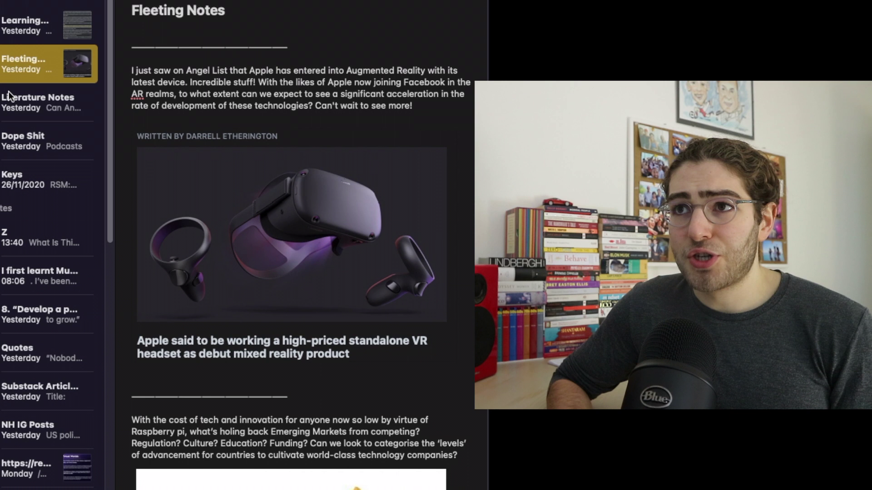
# Open Literature Notes and read its Angels and Asset Prices + ETFs entries
pyautogui.click(16, 93)
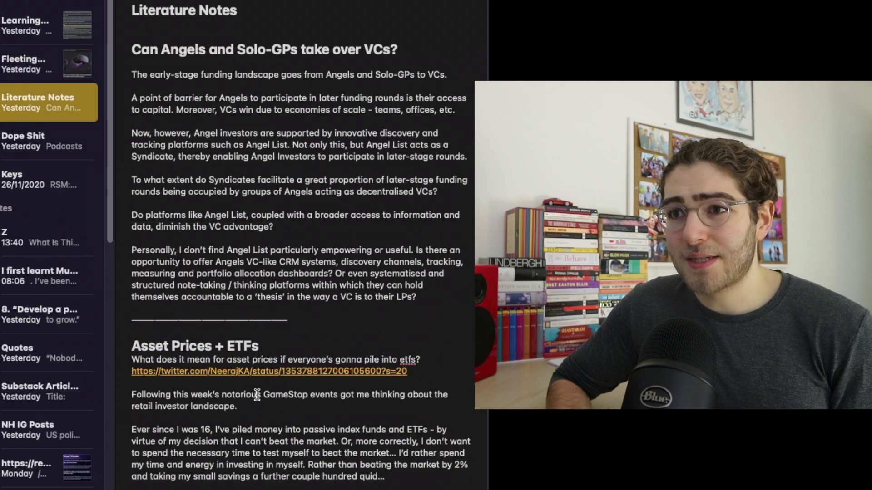
pyautogui.scroll(-5, 257, 394)
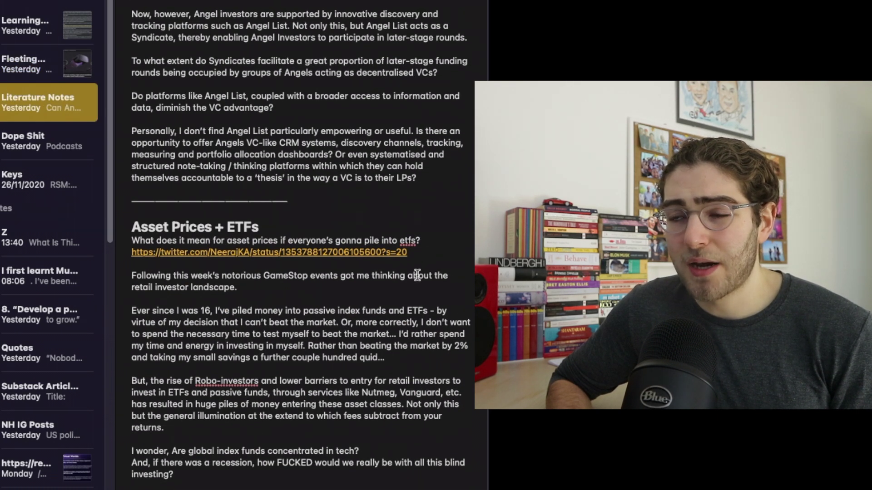
pyautogui.scroll(-2, 368, 360)
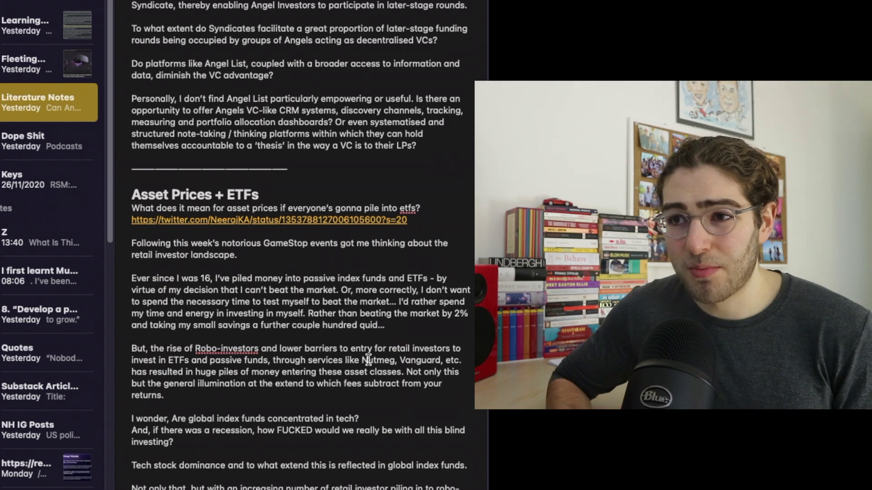
pyautogui.scroll(-5, 368, 360)
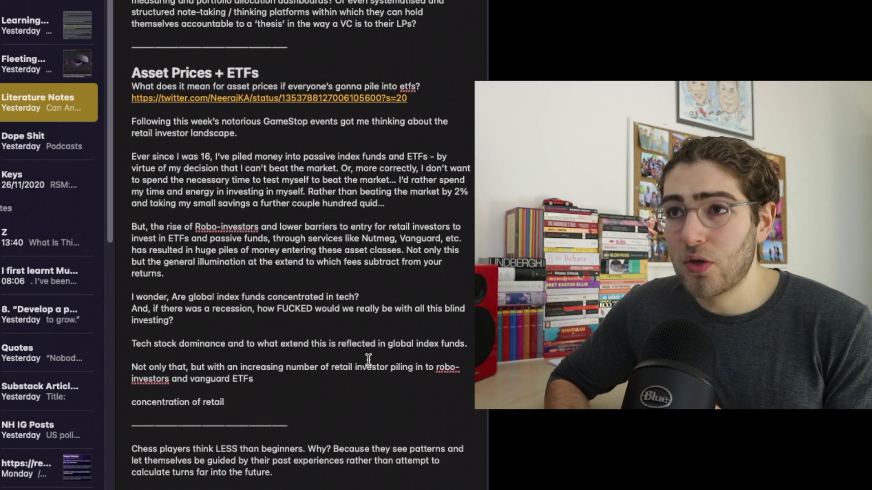
pyautogui.scroll(-20, 368, 360)
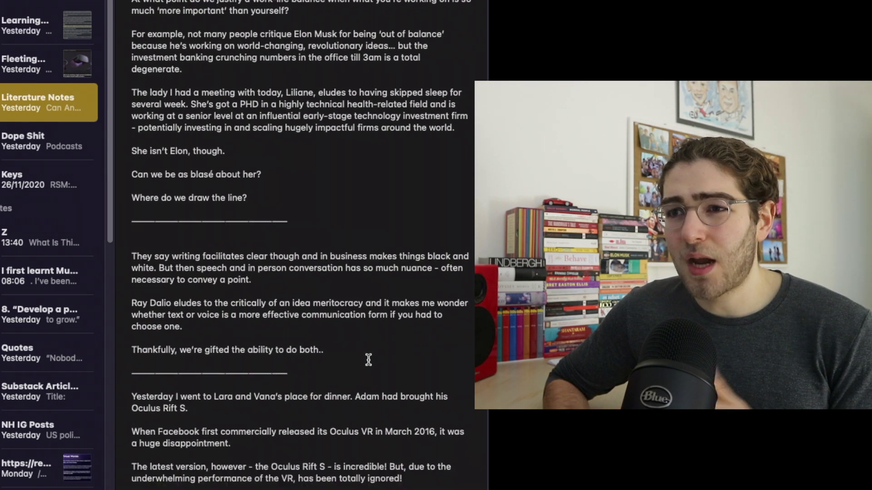
pyautogui.scroll(-12, 368, 360)
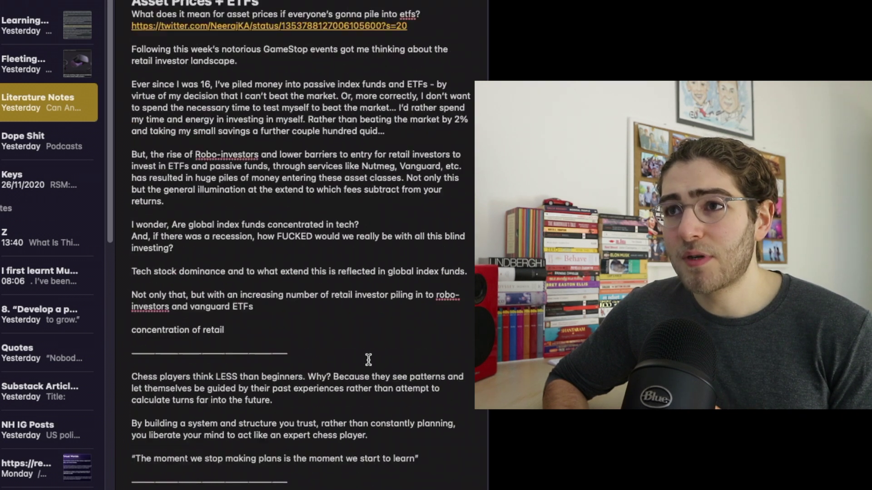
pyautogui.scroll(14, 368, 360)
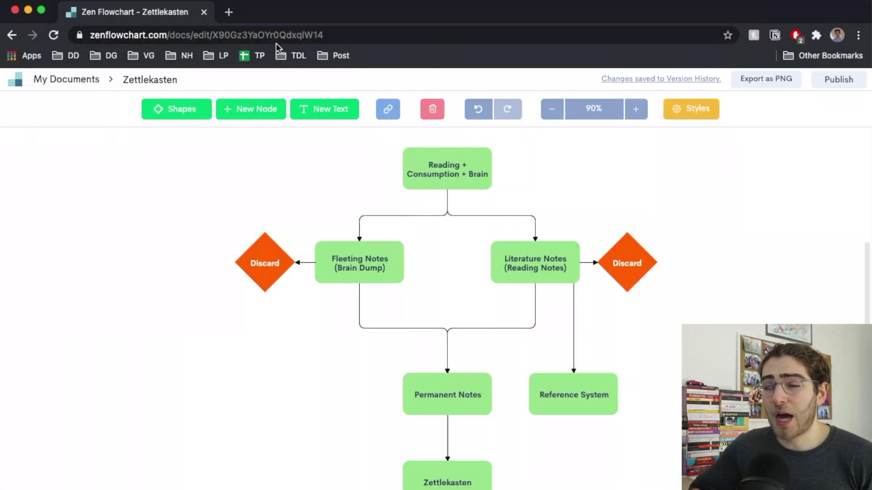
pyautogui.click(302, 58)
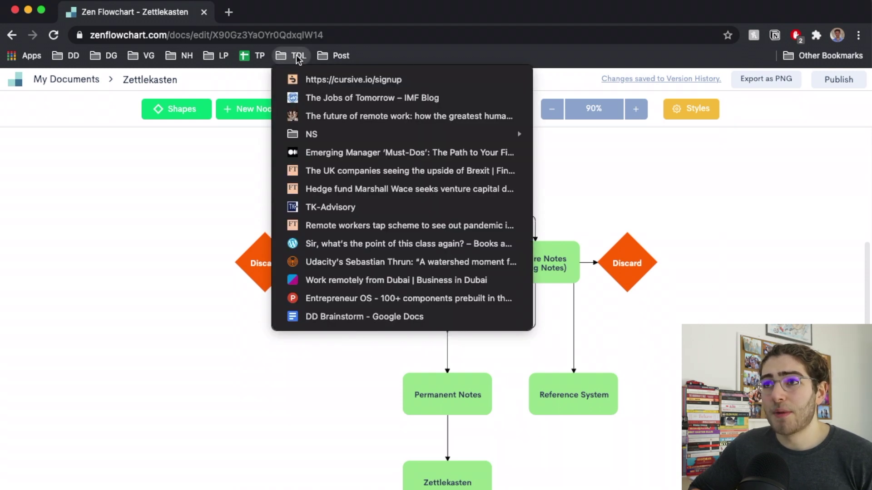
pyautogui.click(296, 58)
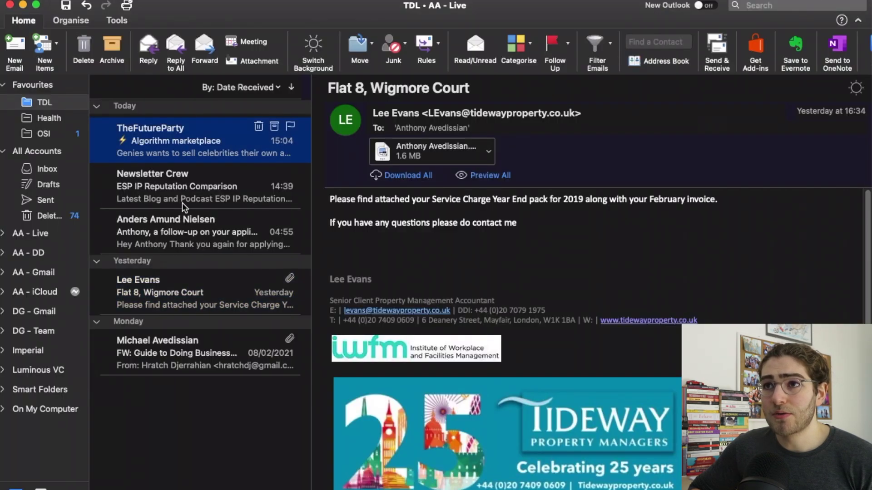
# Read TheFutureParty's 'Algorithm marketplace' newsletter in TDL, covering Genies and Twitter
pyautogui.click(184, 139)
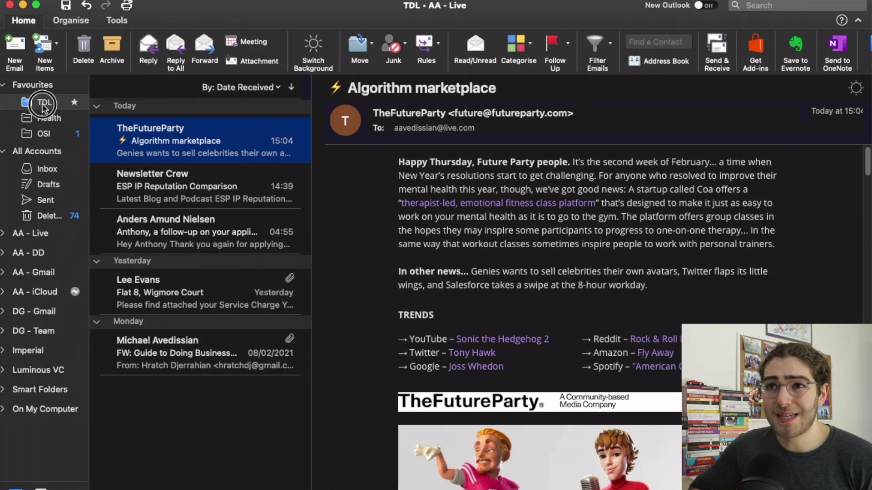
pyautogui.click(41, 104)
pyautogui.click(41, 173)
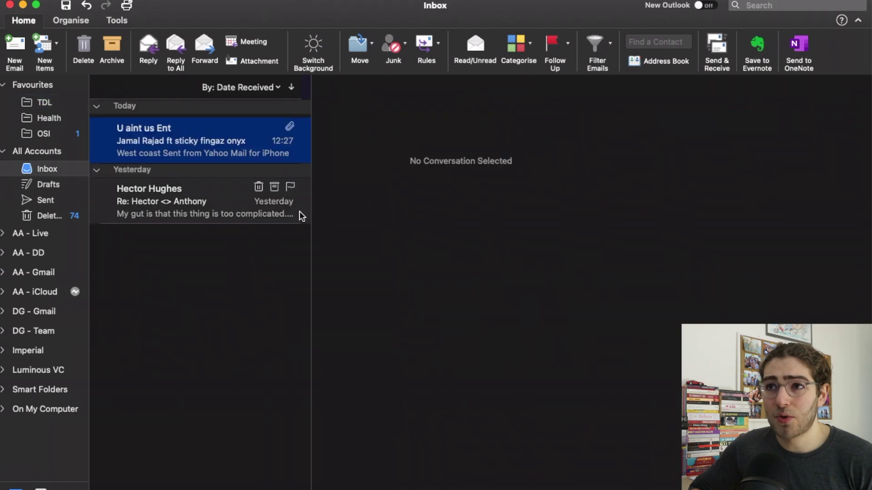
pyautogui.click(26, 105)
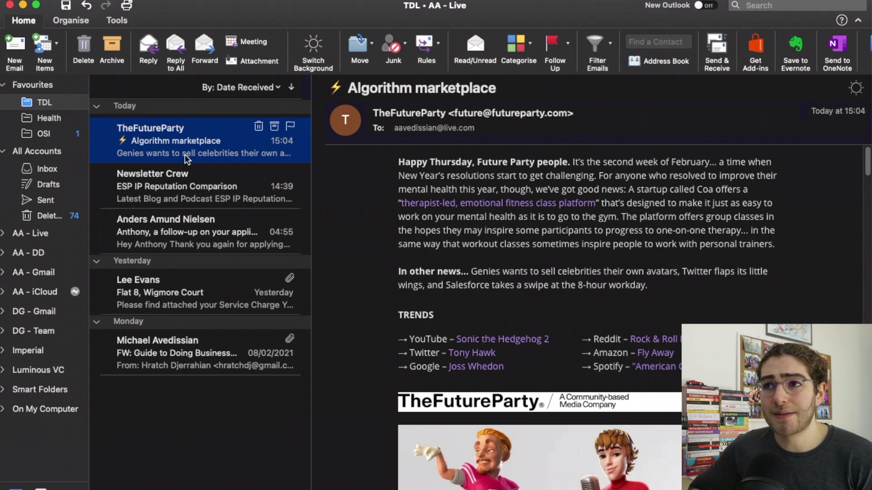
pyautogui.scroll(-15, 501, 434)
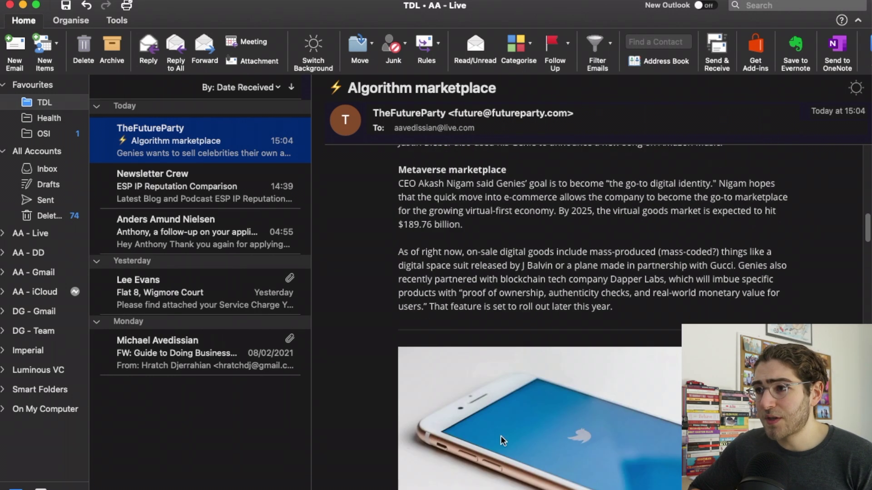
pyautogui.scroll(-3, 501, 436)
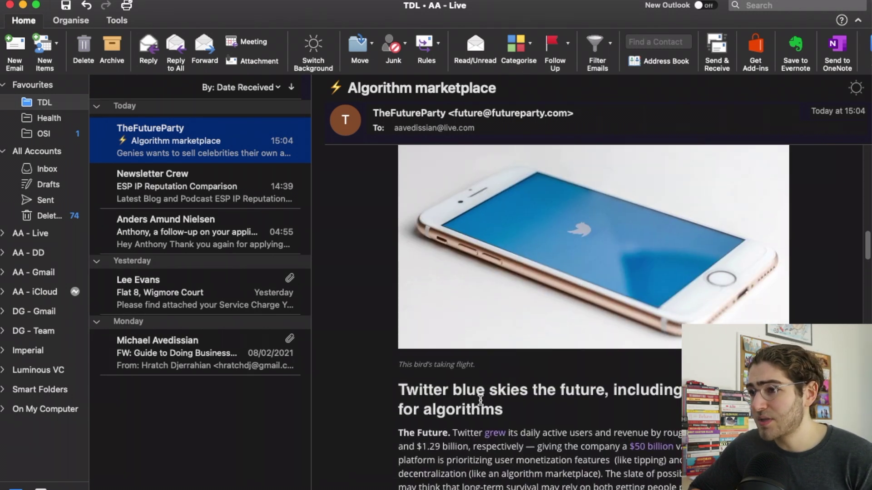
pyautogui.scroll(-5, 571, 387)
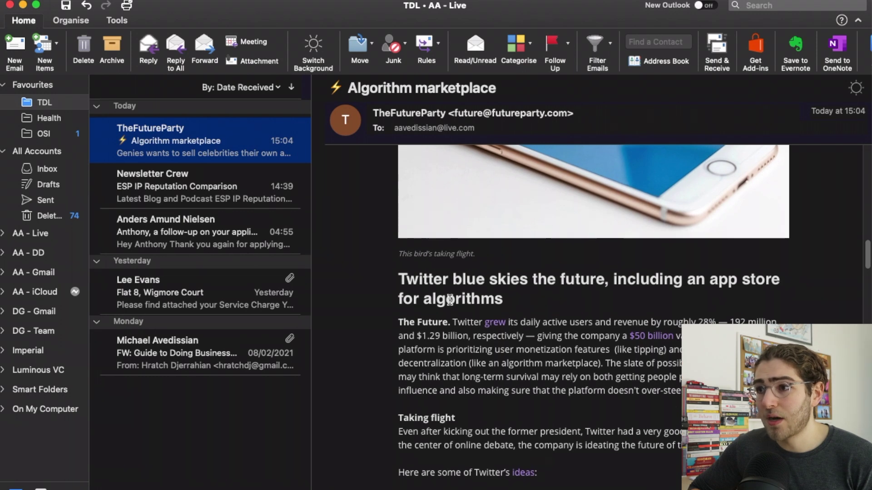
pyautogui.scroll(-5, 450, 299)
pyautogui.scroll(15, 450, 300)
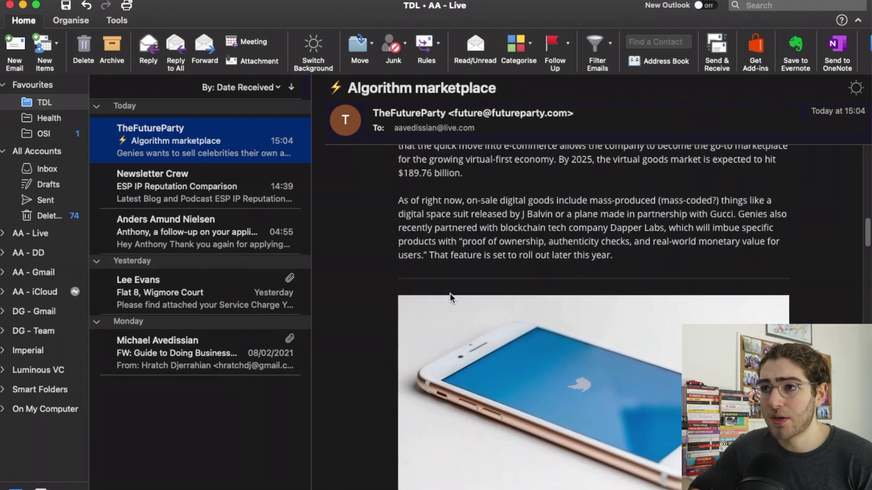
# Open the TDL 'Emerging Manager Must-Dos' bookmark in a new Chrome tab and view it
pyautogui.hotkey('ctrl', 'Up')
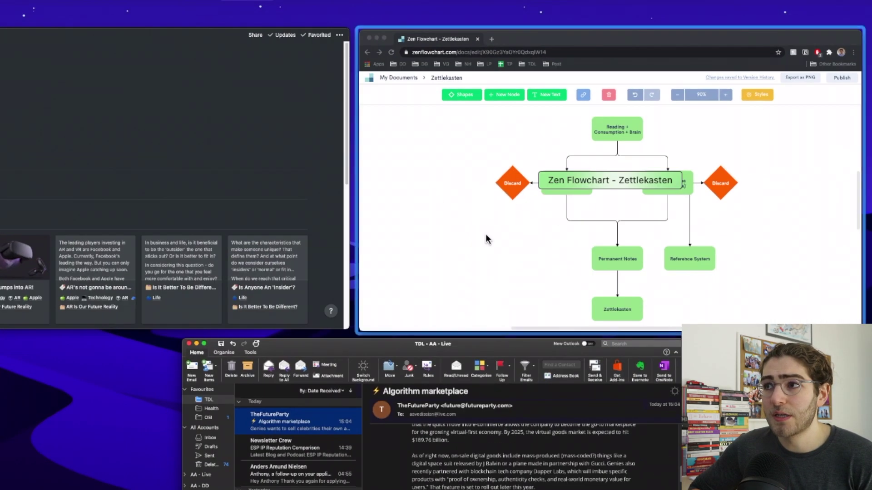
pyautogui.click(486, 230)
pyautogui.click(292, 56)
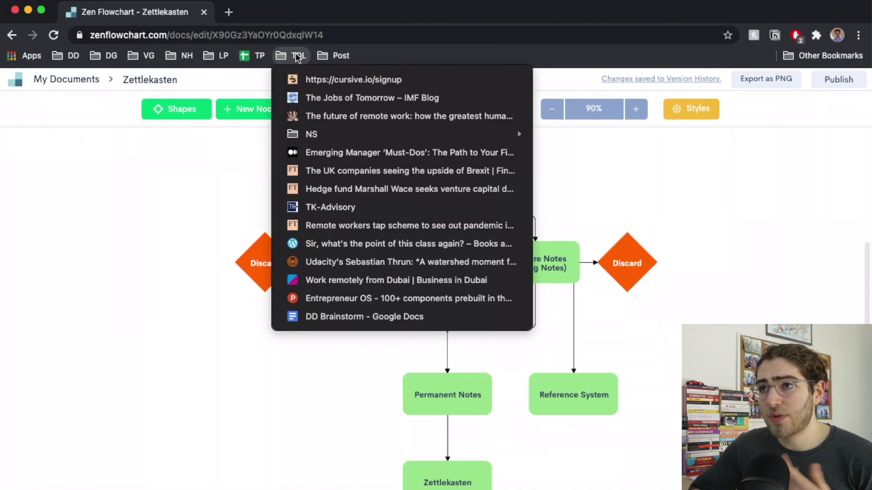
pyautogui.rightClick(321, 159)
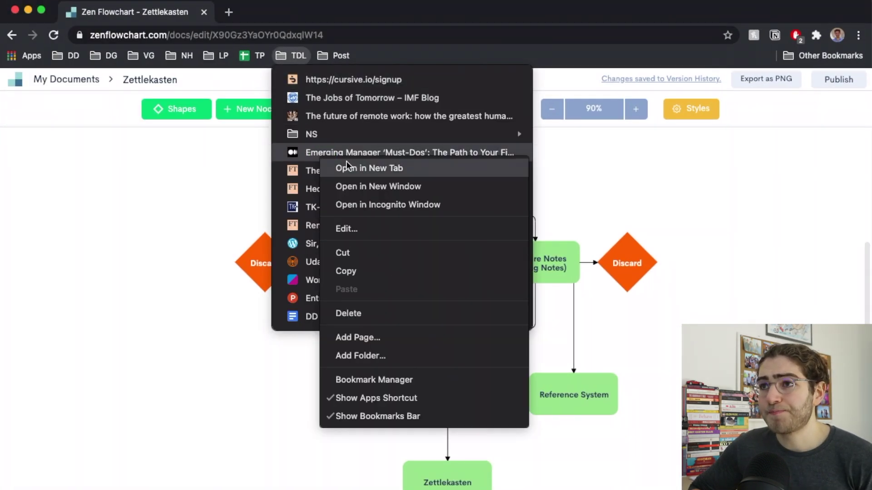
pyautogui.click(390, 167)
pyautogui.click(281, 11)
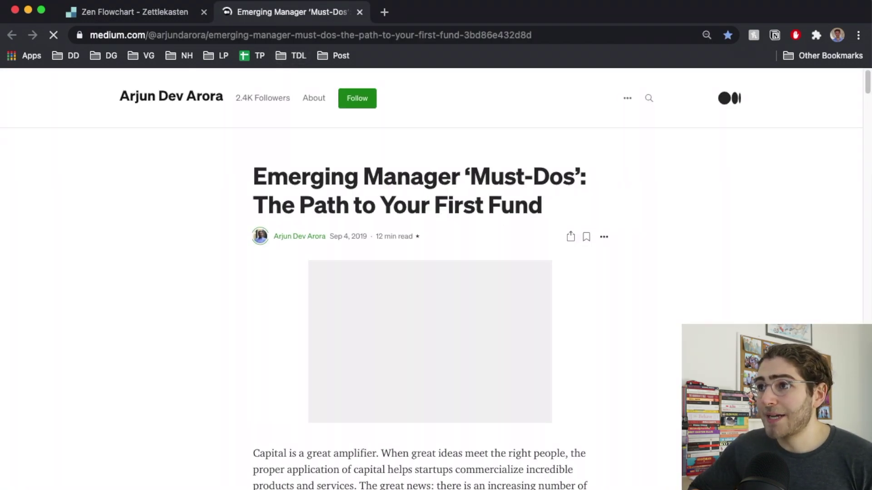
pyautogui.scroll(-15, 413, 266)
pyautogui.scroll(5, 433, 289)
pyautogui.scroll(8, 433, 289)
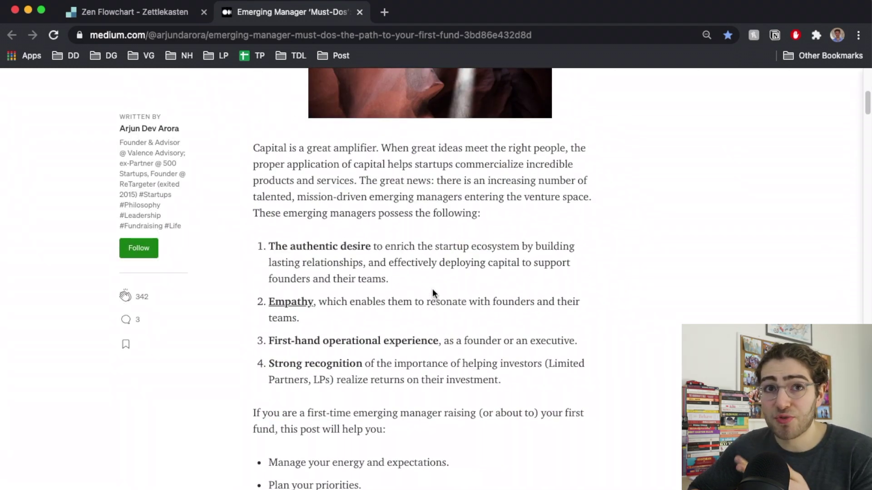
# Try the Save to Notion extension on the article, then dismiss its panel
pyautogui.click(775, 35)
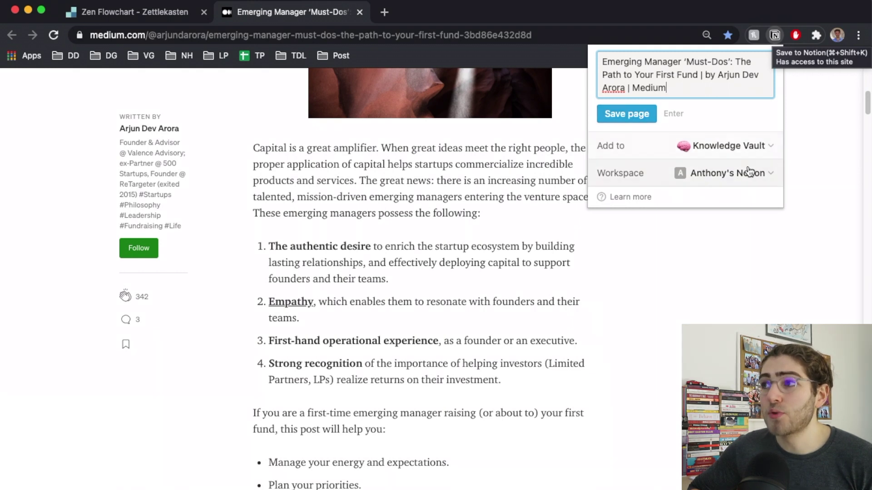
pyautogui.click(437, 188)
pyautogui.scroll(3, 437, 188)
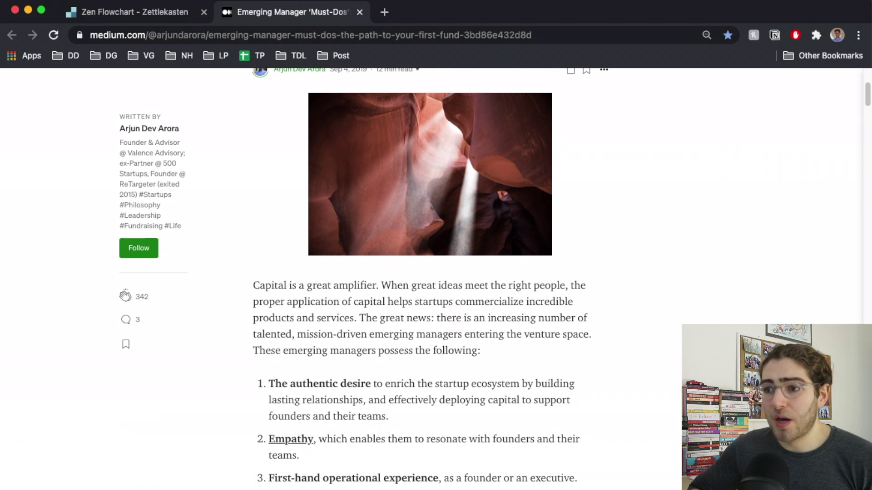
# Switch Zettelkasten to Connected Notes (Zoom-In), then back to Entrance Notes (Zoom-Out)
pyautogui.press('super+Tab')
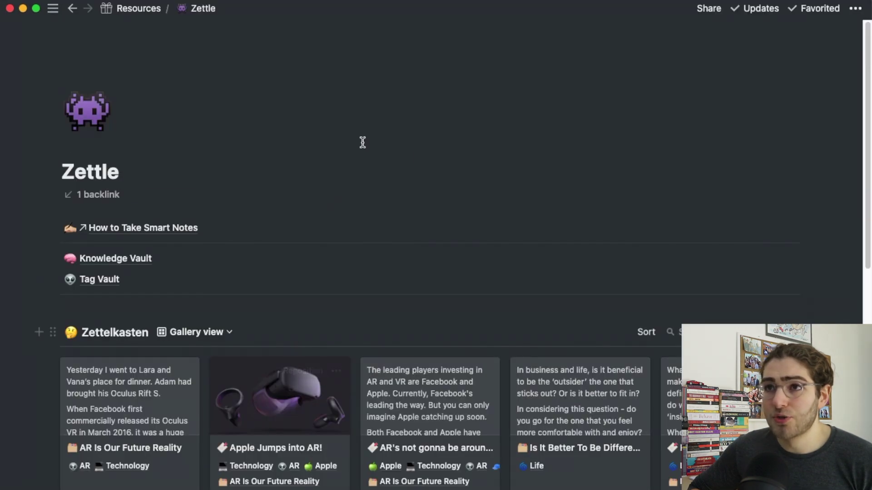
pyautogui.scroll(-5, 220, 225)
pyautogui.scroll(-2, 221, 225)
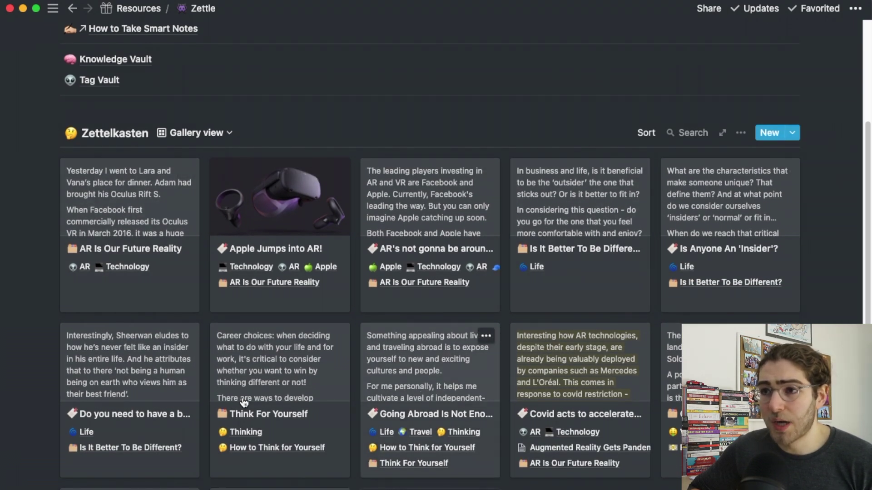
pyautogui.scroll(2, 221, 406)
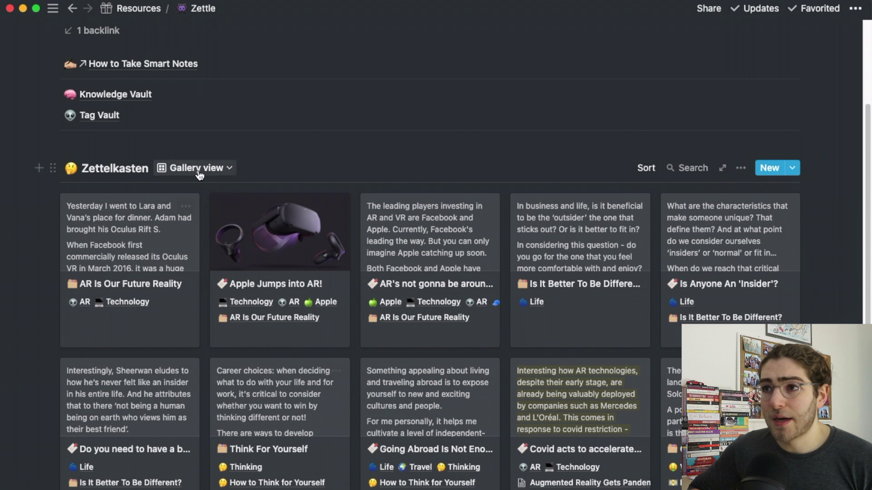
pyautogui.scroll(-1, 214, 296)
pyautogui.click(205, 149)
pyautogui.click(195, 197)
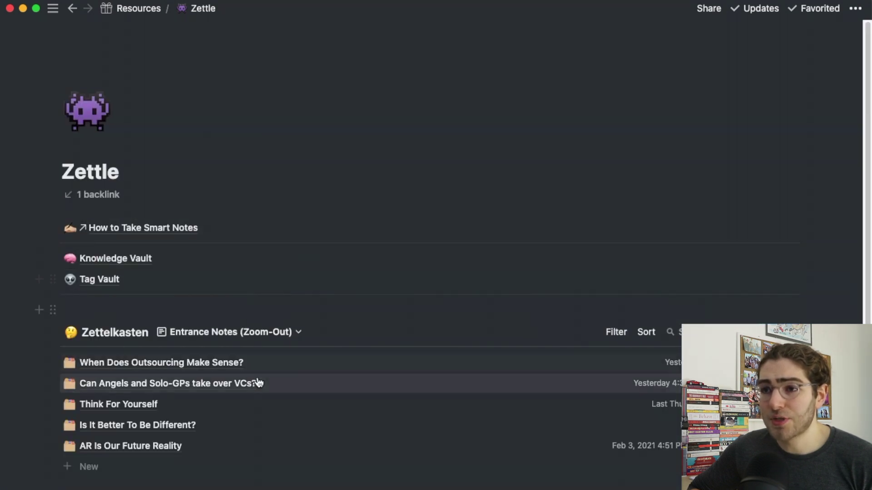
pyautogui.scroll(-1, 258, 383)
pyautogui.click(241, 308)
pyautogui.click(210, 369)
pyautogui.scroll(-2, 185, 372)
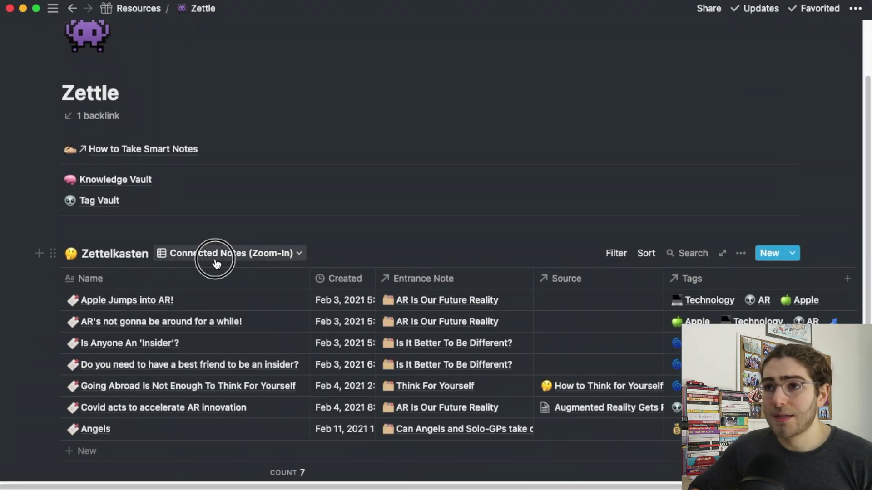
pyautogui.click(218, 253)
pyautogui.click(213, 300)
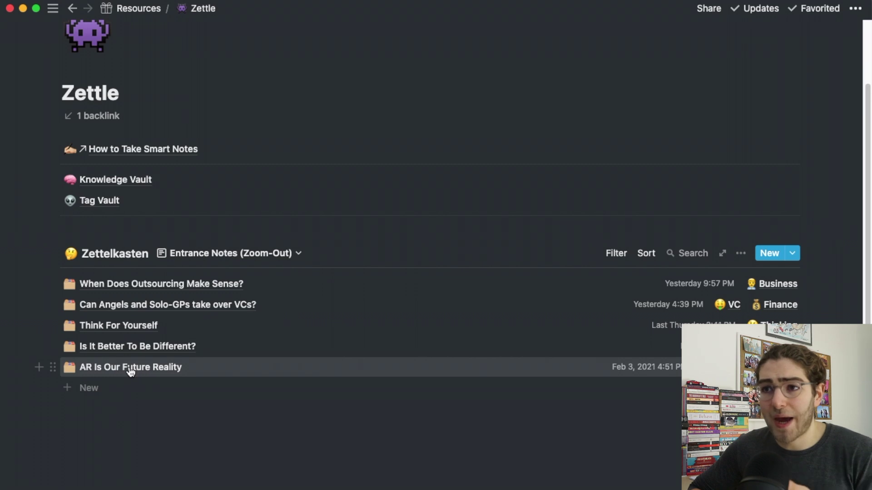
# Preview the 'AR Is Our Future Reality' note, read it, and close it
pyautogui.click(165, 369)
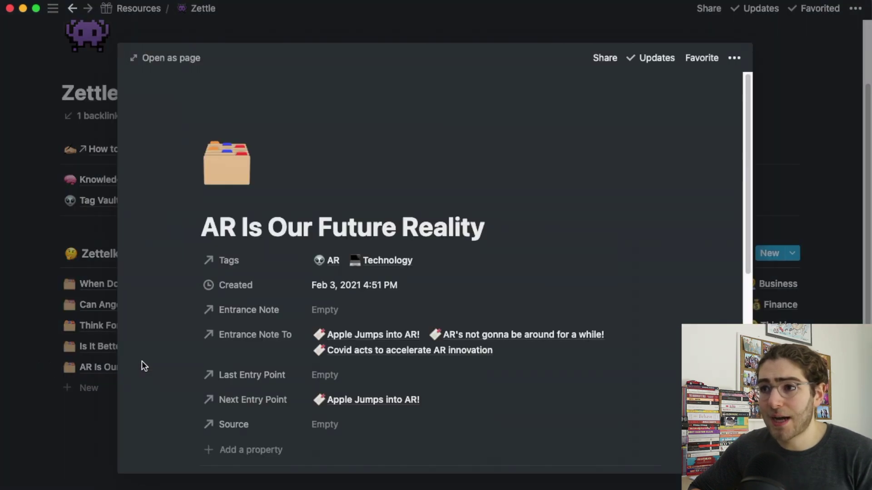
pyautogui.scroll(-1, 348, 325)
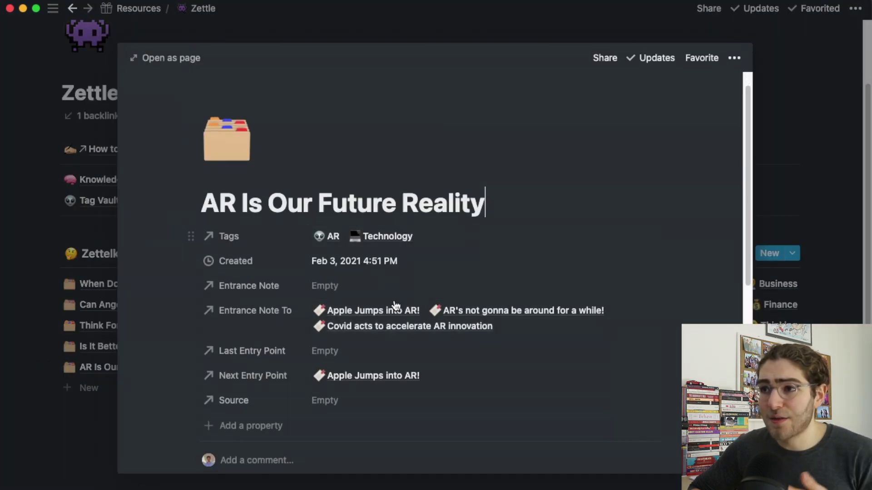
pyautogui.scroll(-4, 366, 318)
pyautogui.scroll(4, 367, 307)
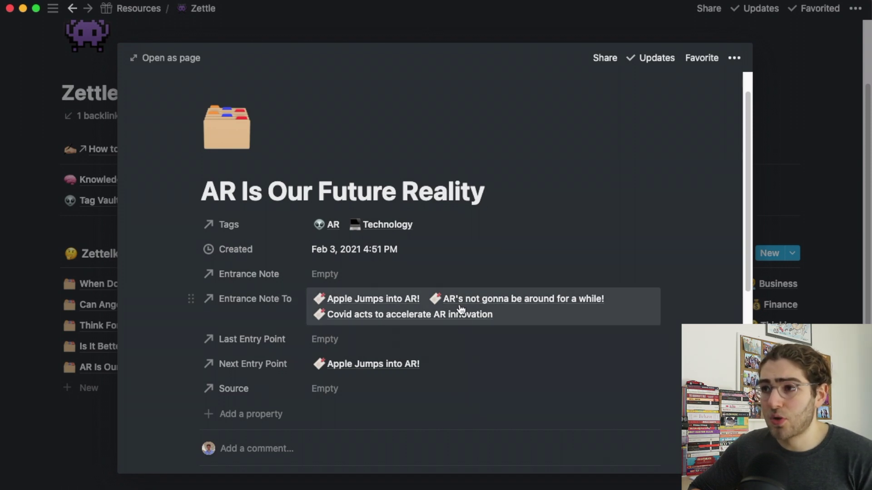
pyautogui.scroll(-10, 442, 352)
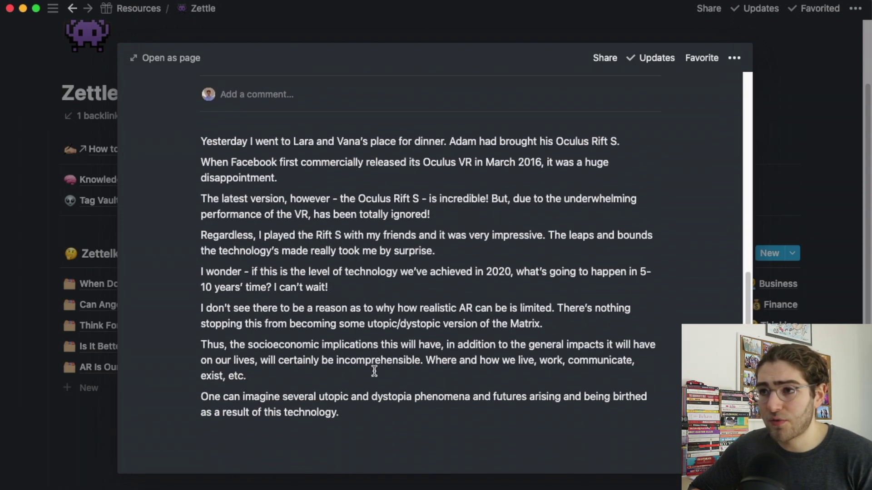
pyautogui.scroll(10, 374, 409)
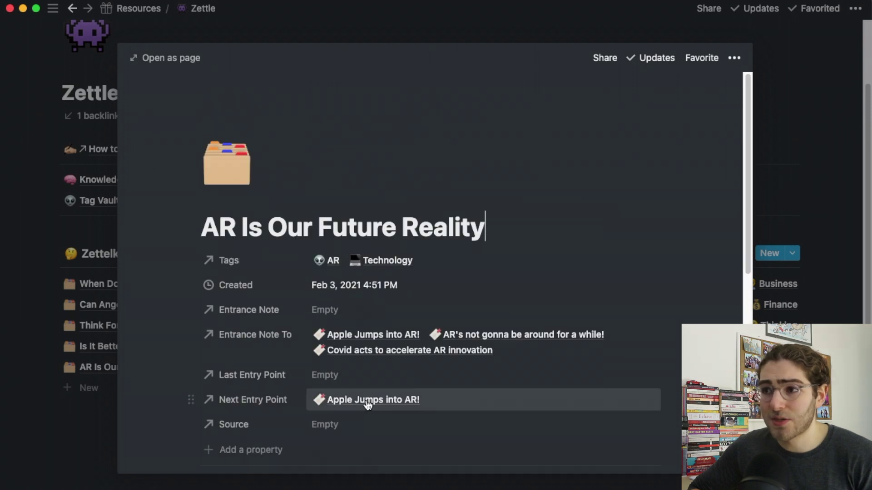
pyautogui.press('Escape')
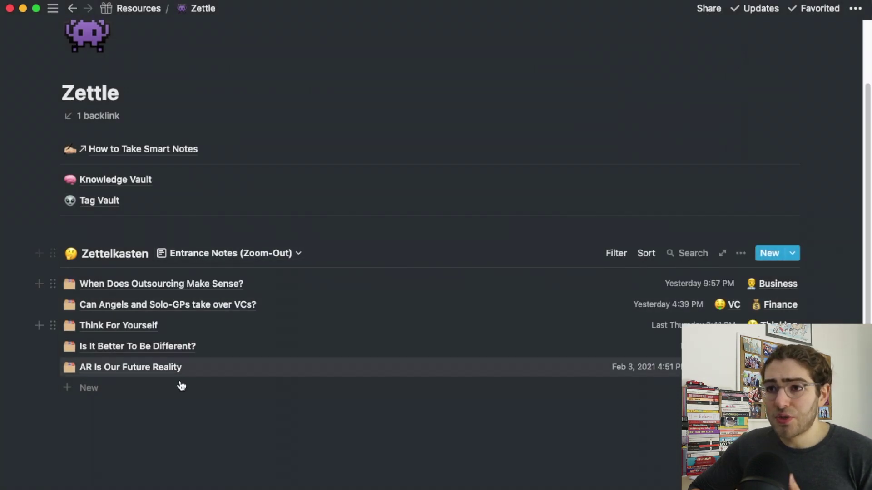
# Create a new Knowledge Vault entry from the Non-Fiction Book template
pyautogui.click(107, 184)
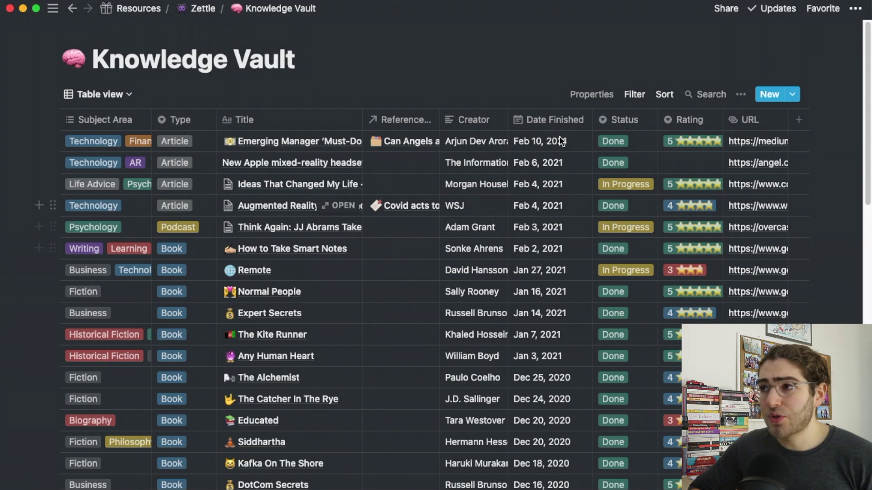
pyautogui.click(770, 95)
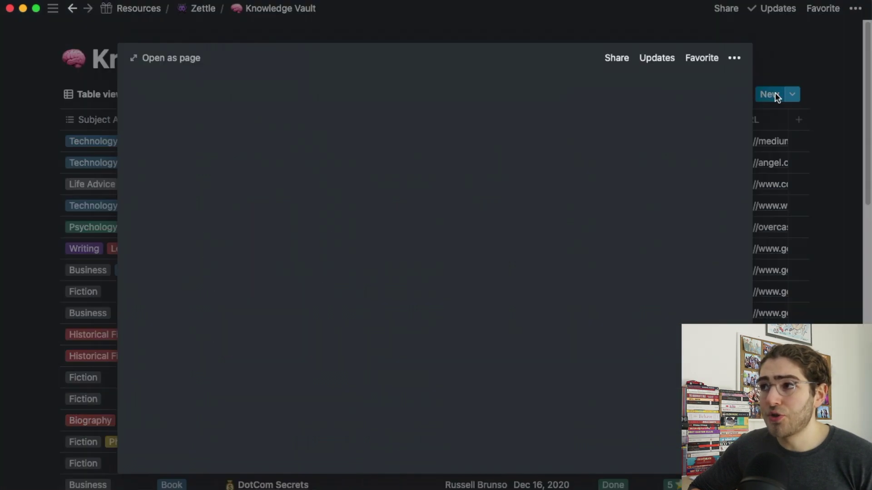
pyautogui.scroll(-3, 299, 290)
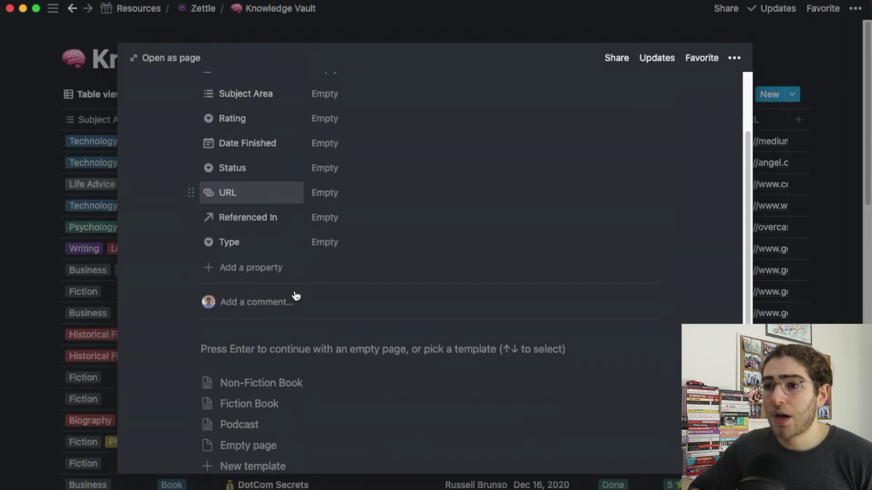
pyautogui.click(260, 387)
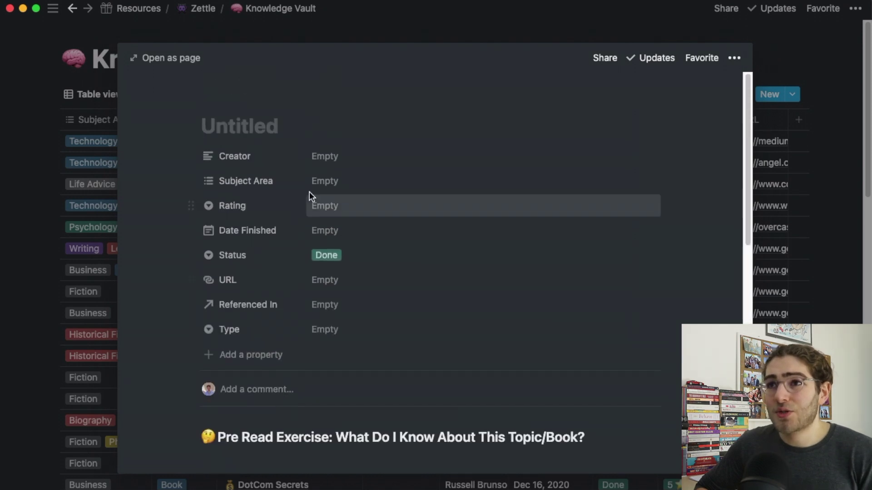
# Review the generated book-notes sections and the Done status of the new entry
pyautogui.scroll(-7, 277, 222)
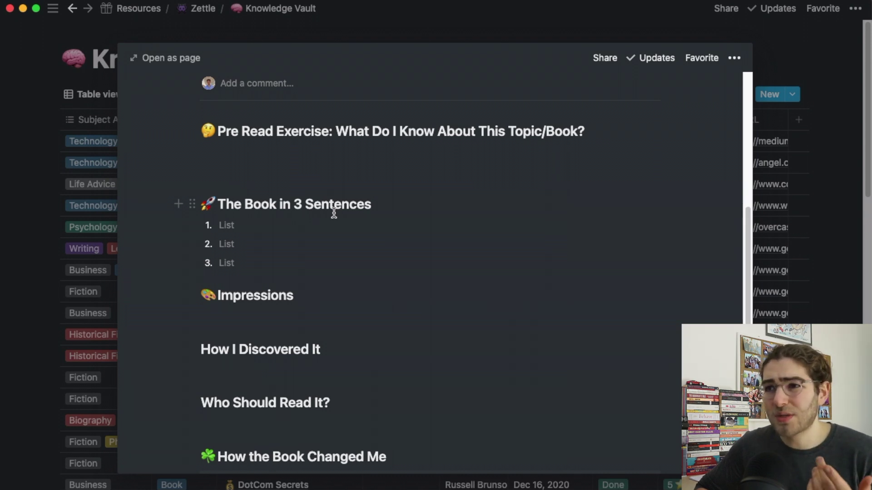
pyautogui.scroll(-1, 283, 239)
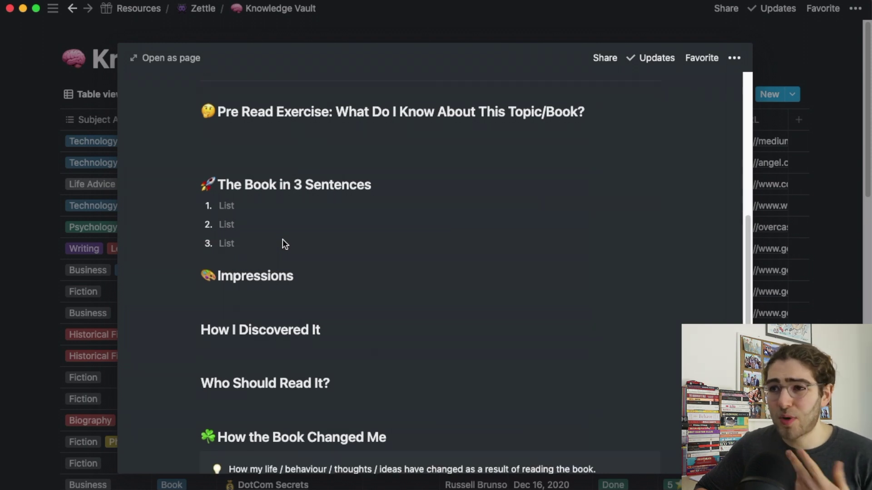
pyautogui.scroll(-3, 283, 239)
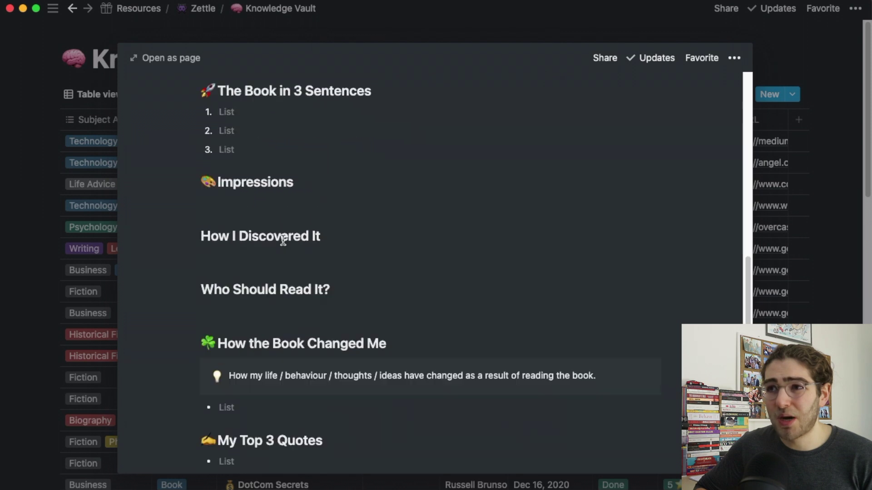
pyautogui.scroll(1, 282, 240)
pyautogui.scroll(1, 283, 239)
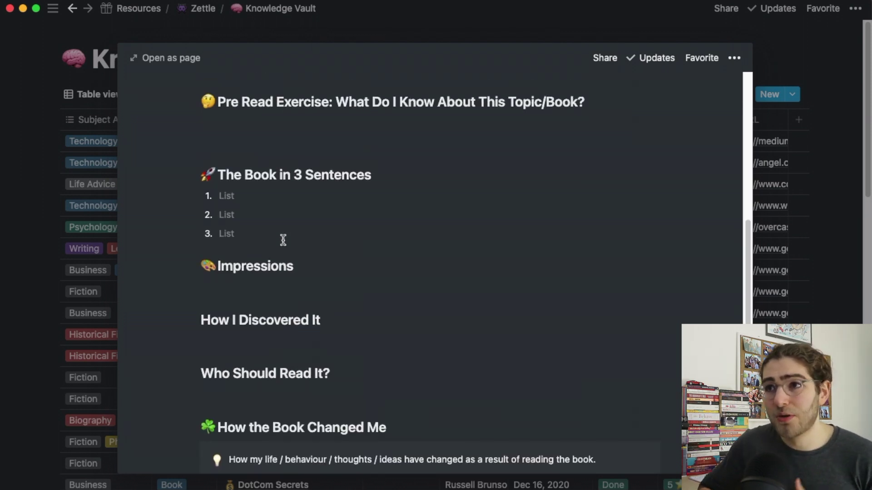
pyautogui.scroll(2, 282, 240)
pyautogui.scroll(-3, 283, 240)
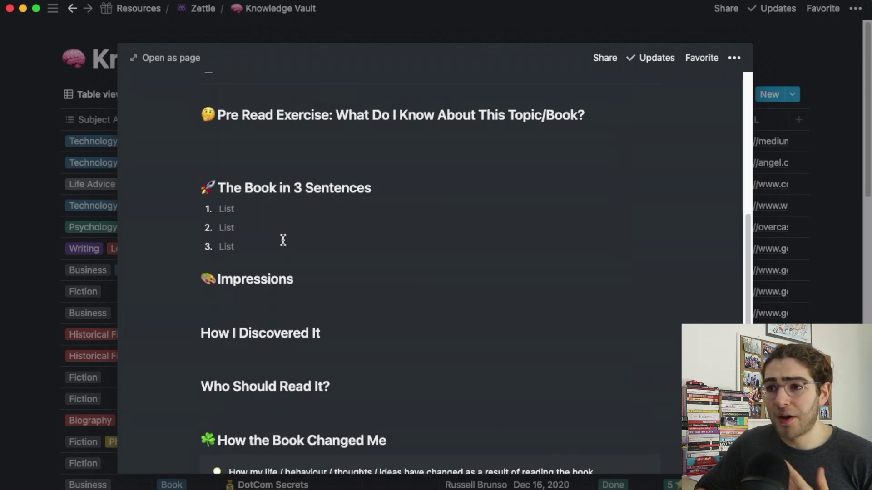
pyautogui.scroll(-6, 283, 239)
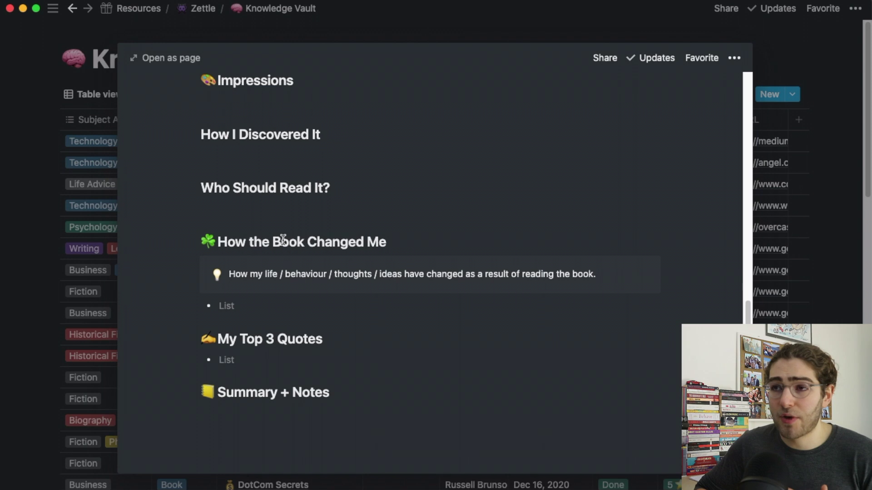
pyautogui.scroll(10, 283, 240)
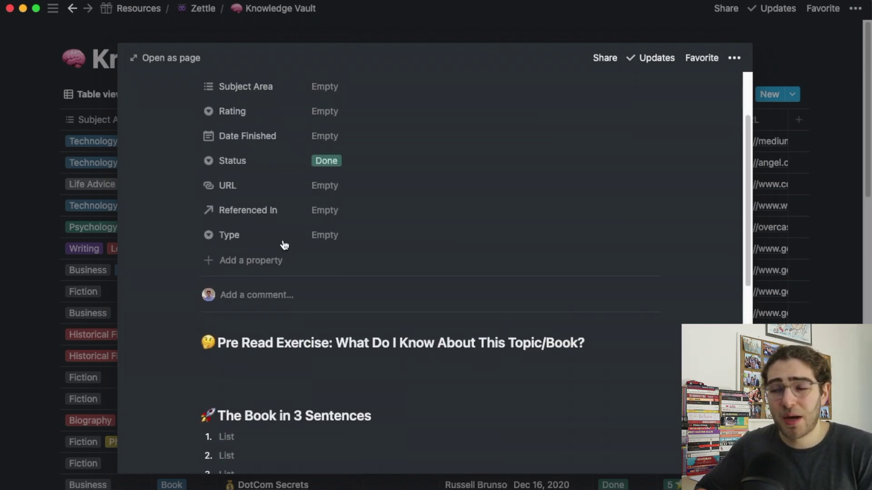
pyautogui.scroll(-12, 285, 245)
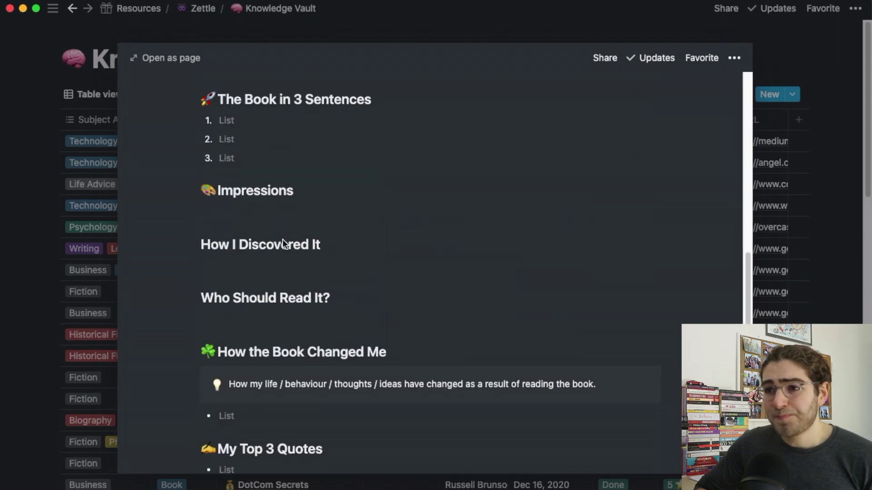
pyautogui.scroll(-2, 292, 433)
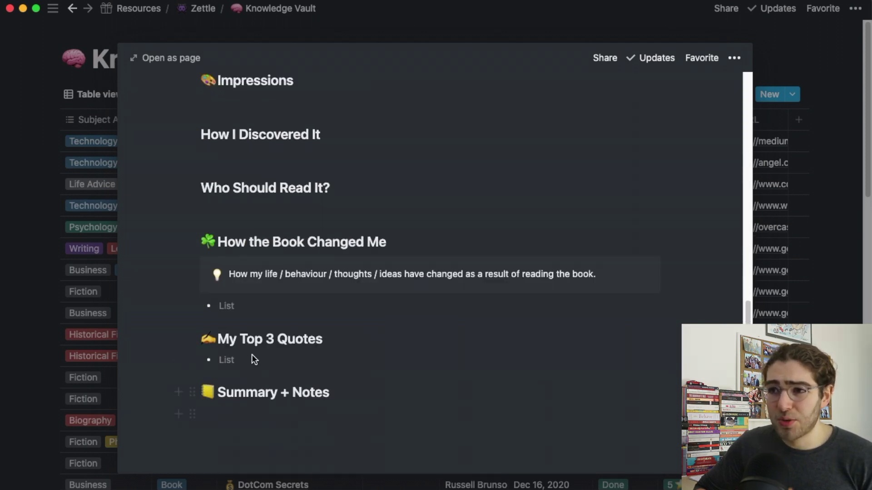
pyautogui.scroll(15, 299, 305)
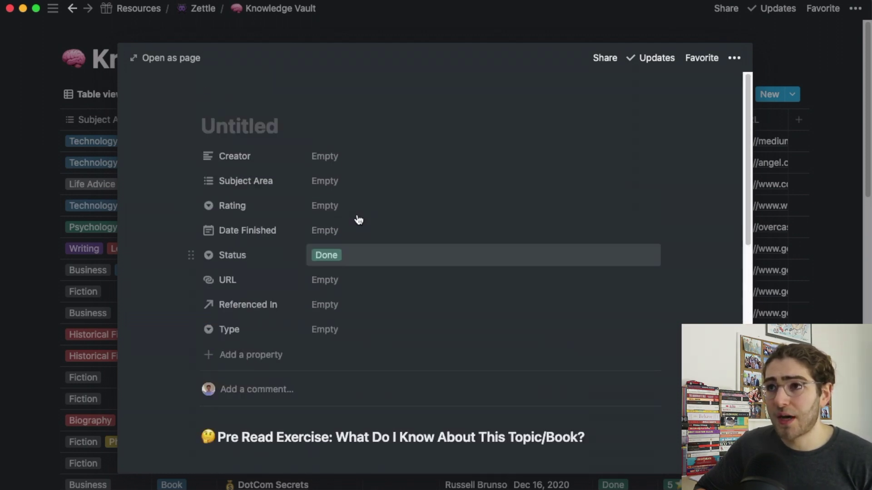
# Close the new entry and open the 'How to Take Smart Notes' source page
pyautogui.click(820, 284)
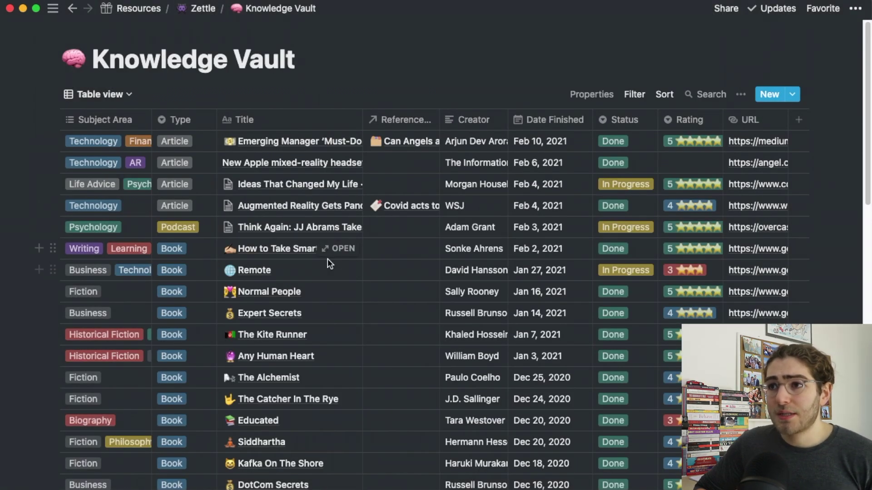
pyautogui.click(338, 250)
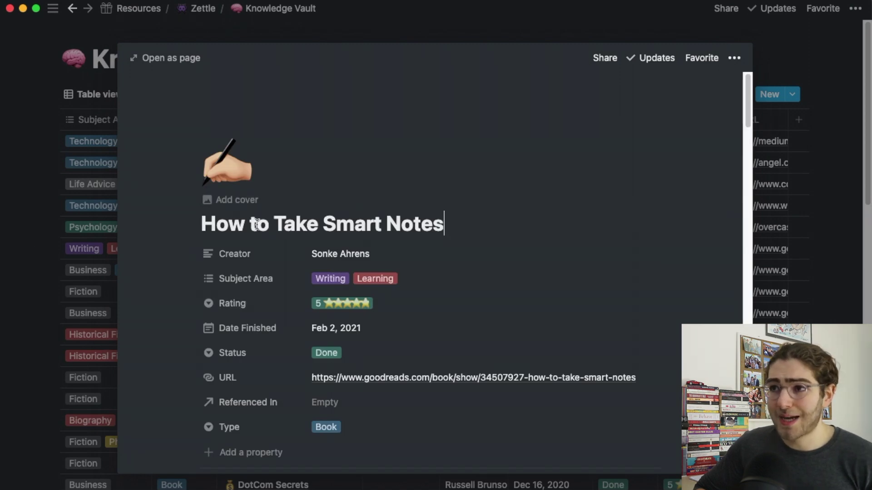
pyautogui.scroll(-2, 378, 240)
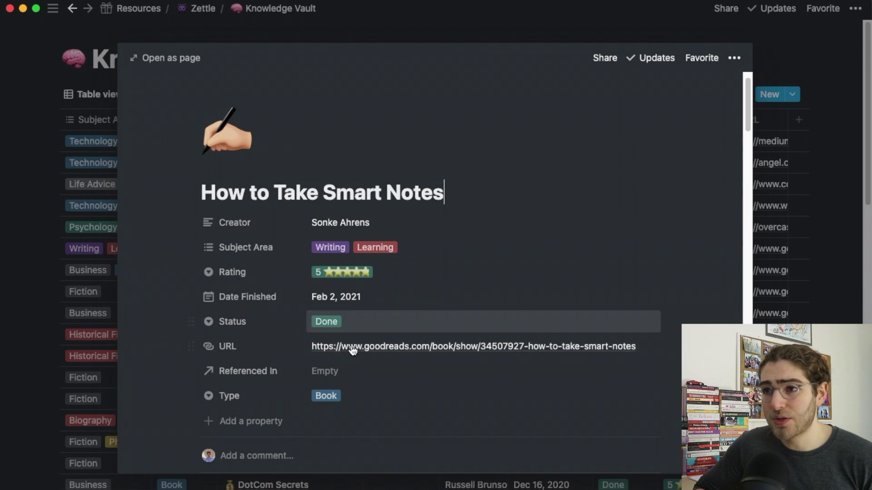
pyautogui.scroll(-5, 342, 408)
pyautogui.scroll(-2, 343, 400)
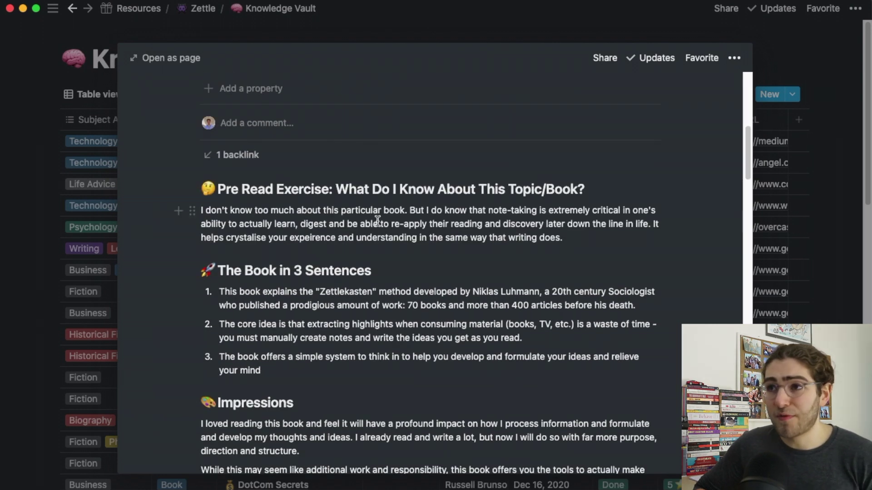
pyautogui.scroll(-5, 354, 320)
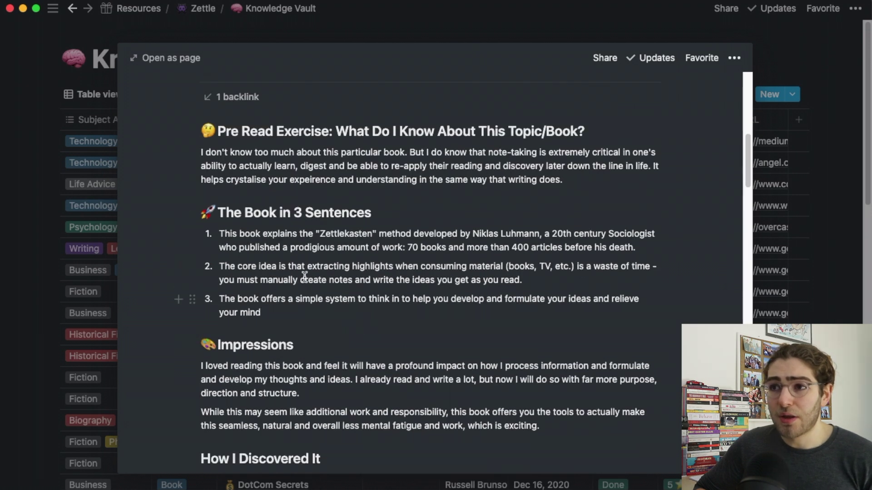
pyautogui.scroll(-10, 303, 278)
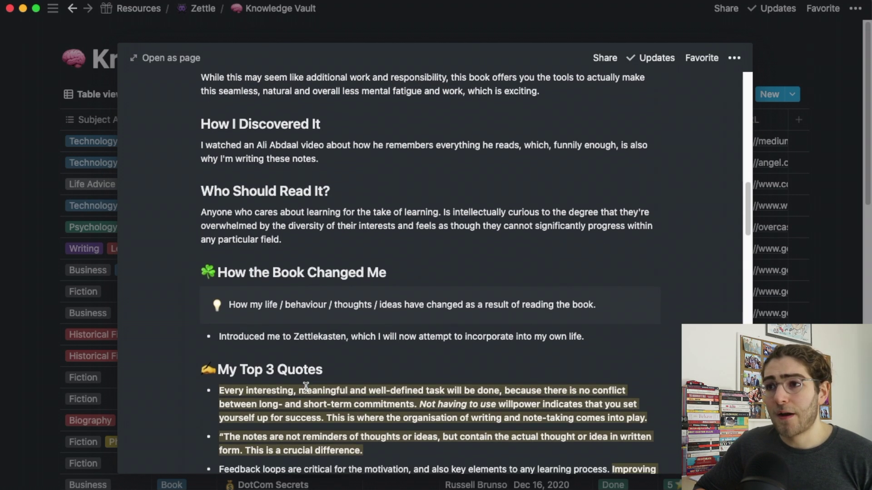
pyautogui.scroll(-7, 305, 388)
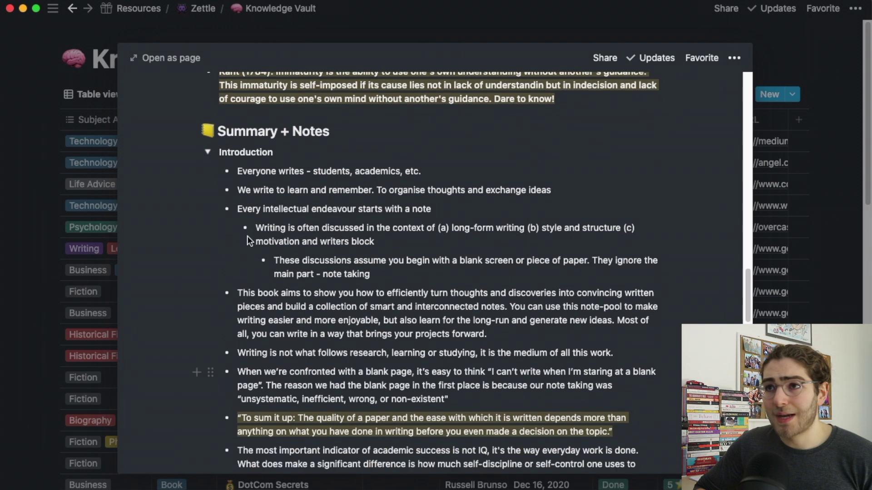
# Collapse the Introduction and '7 - Nobody every starts from scratch' toggles
pyautogui.click(207, 154)
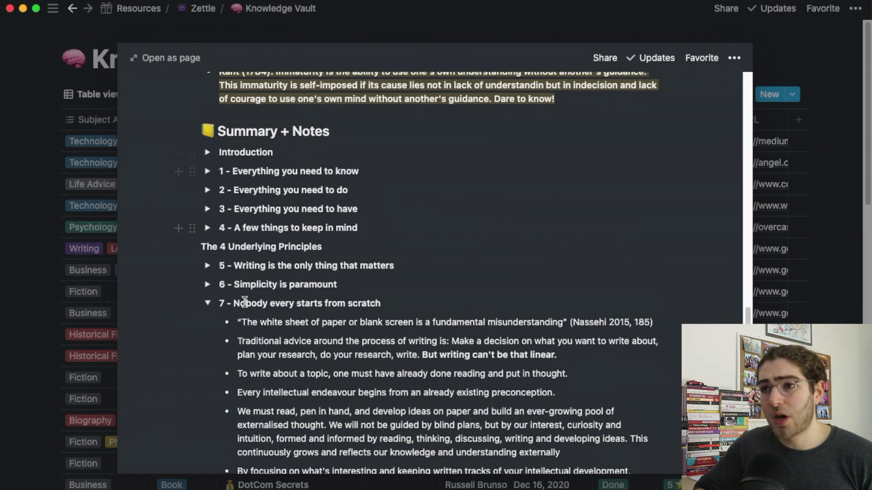
pyautogui.click(208, 303)
pyautogui.scroll(-2, 291, 336)
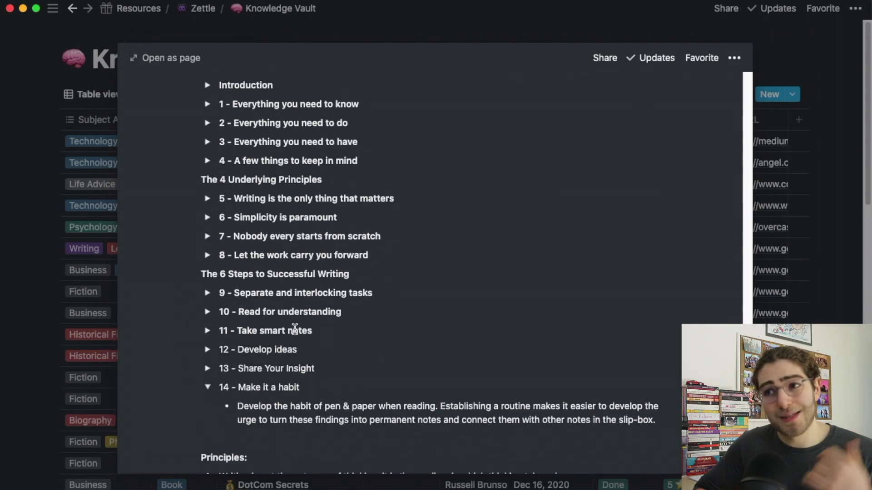
pyautogui.scroll(-2, 295, 329)
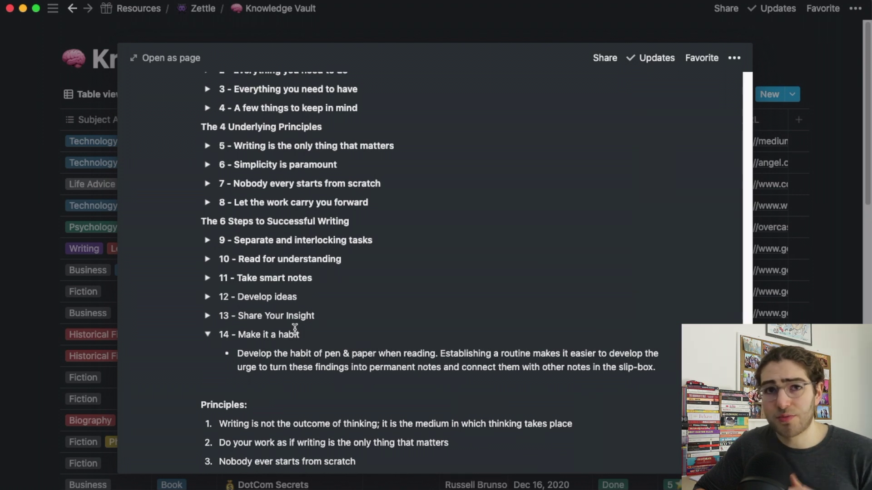
pyautogui.scroll(1, 295, 329)
pyautogui.scroll(-2, 295, 328)
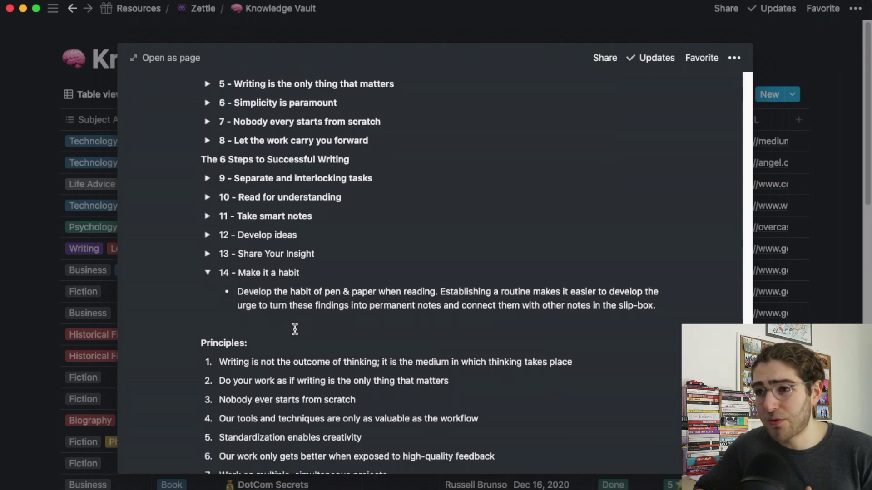
pyautogui.scroll(15, 295, 329)
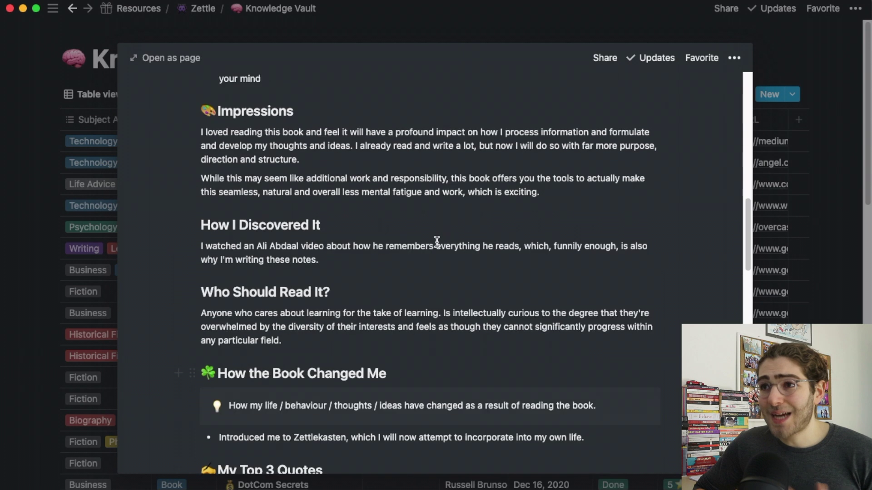
pyautogui.scroll(10, 437, 242)
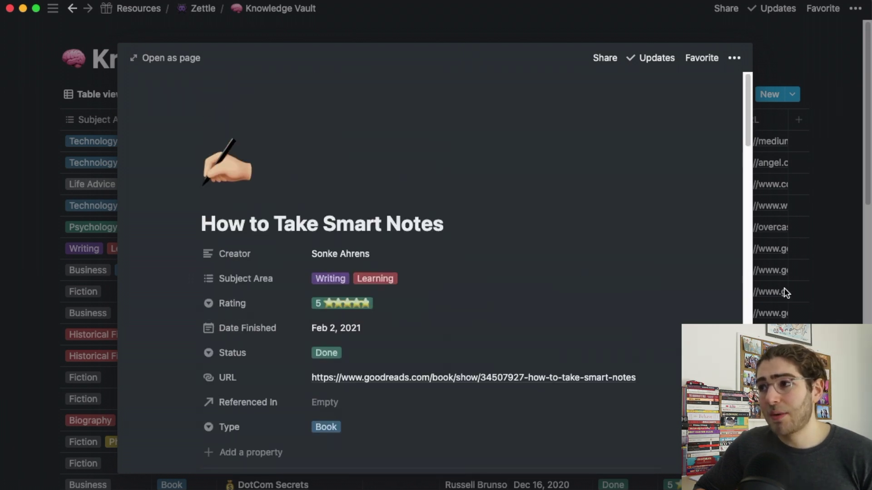
pyautogui.click(788, 289)
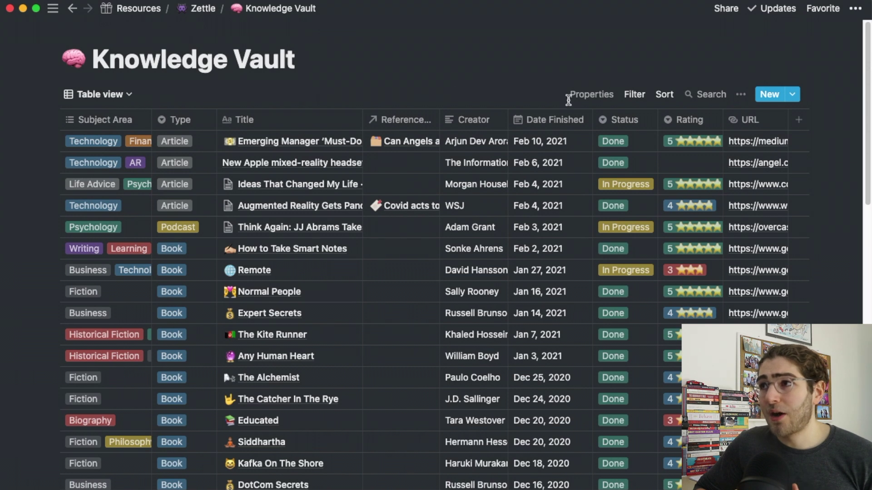
pyautogui.click(634, 95)
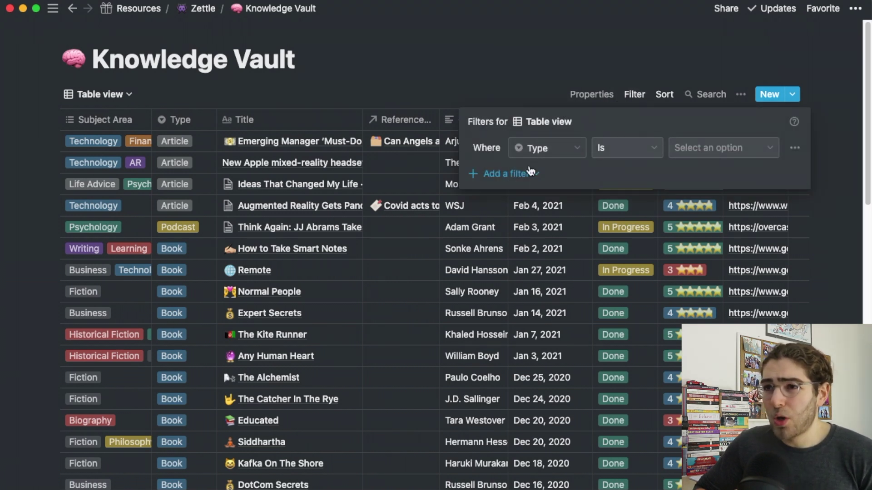
pyautogui.click(189, 205)
pyautogui.click(204, 142)
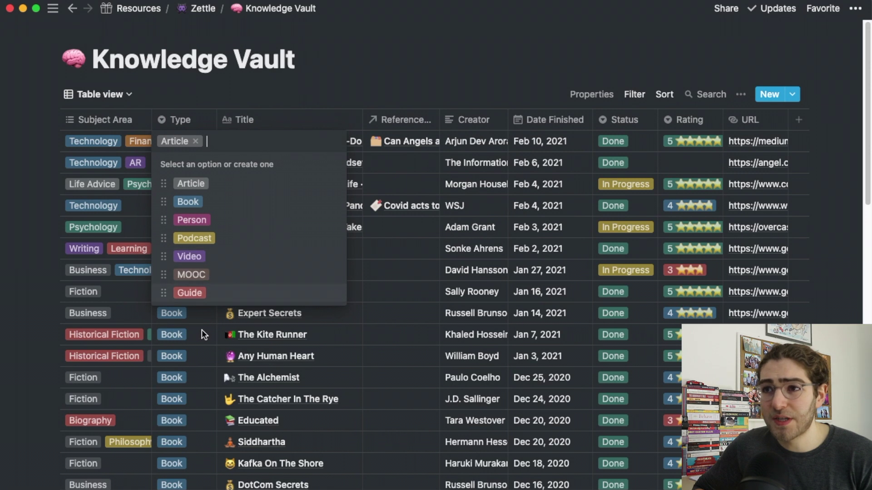
pyautogui.press('Escape')
pyautogui.click(135, 211)
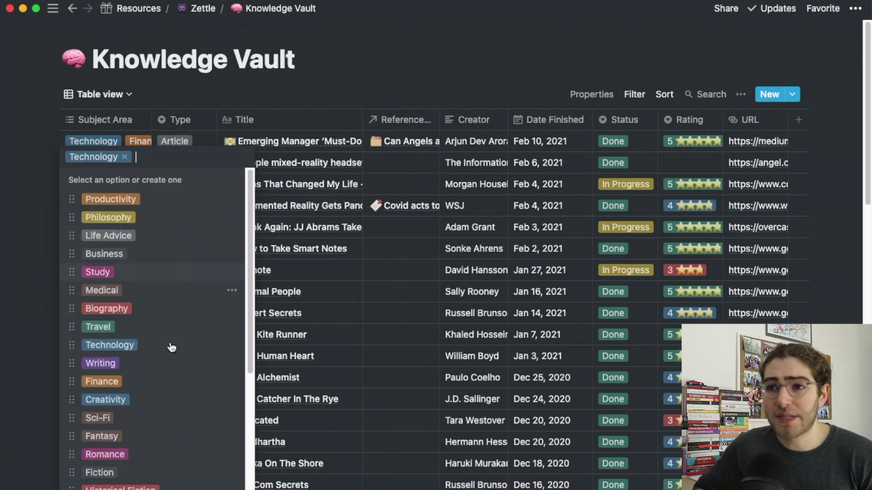
pyautogui.scroll(-5, 169, 347)
pyautogui.scroll(-2, 172, 347)
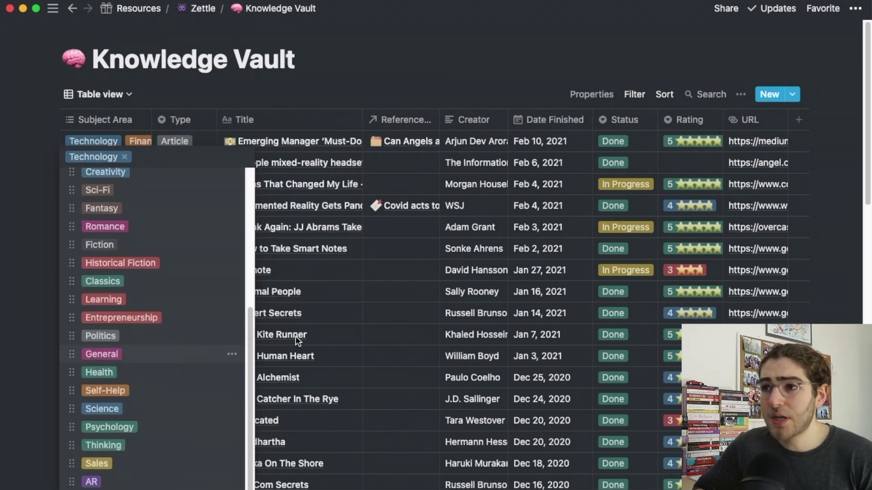
pyautogui.press('Escape')
pyautogui.click(635, 95)
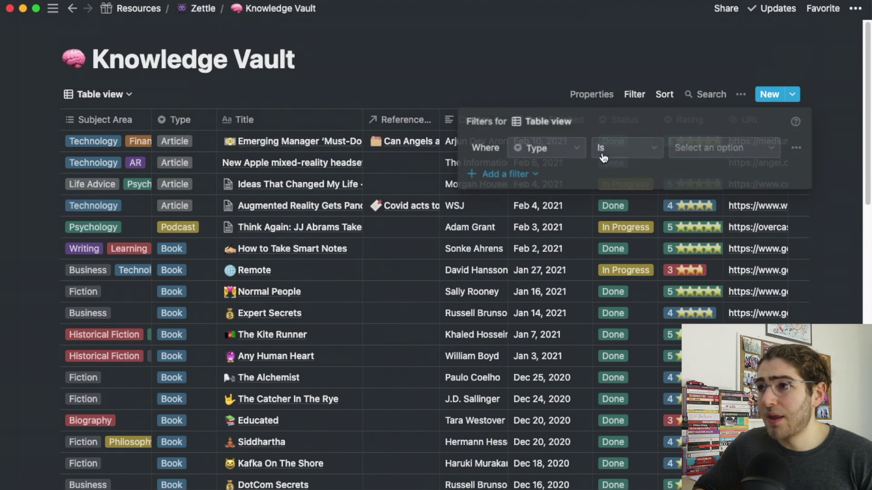
pyautogui.click(510, 177)
pyautogui.click(513, 195)
pyautogui.click(547, 178)
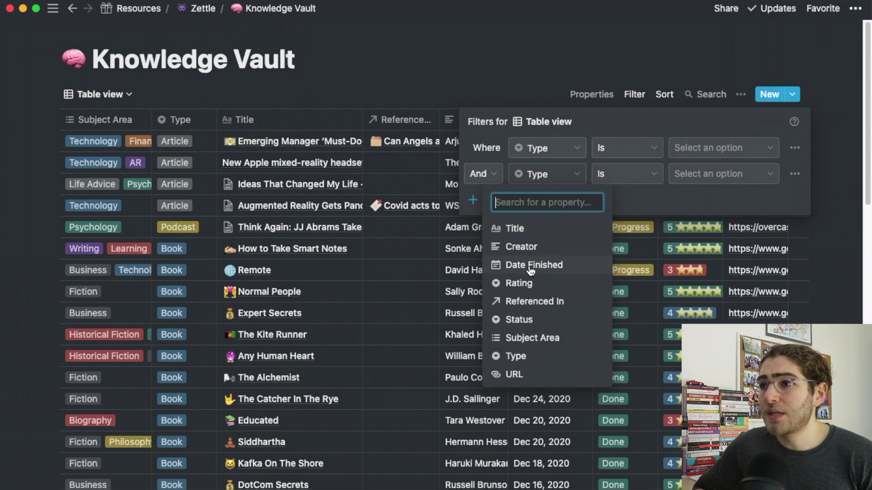
pyautogui.click(522, 338)
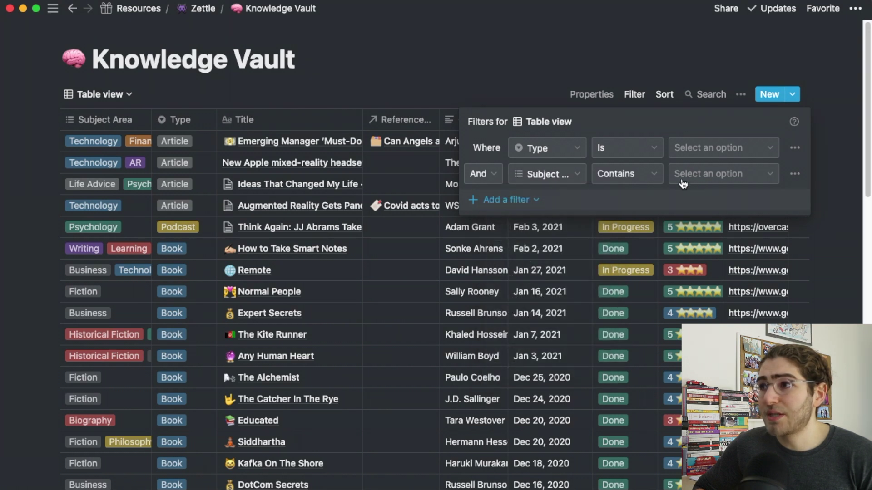
pyautogui.click(711, 166)
pyautogui.click(710, 208)
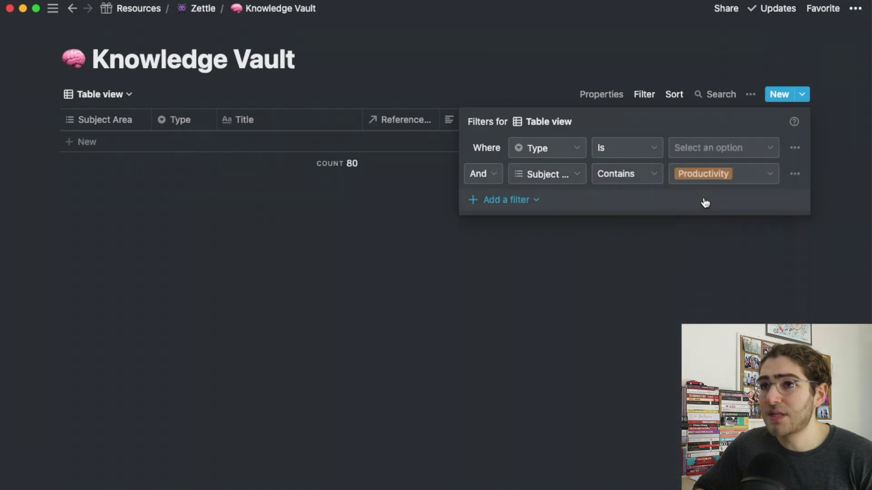
pyautogui.click(722, 180)
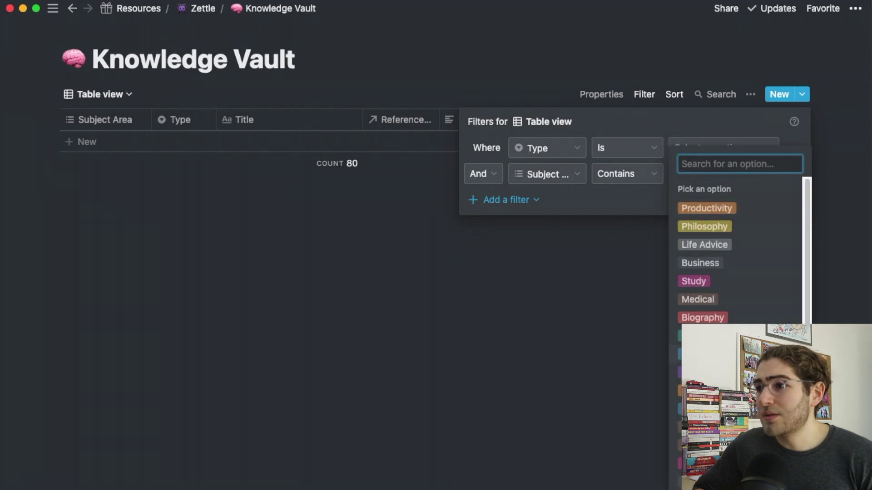
pyautogui.click(701, 354)
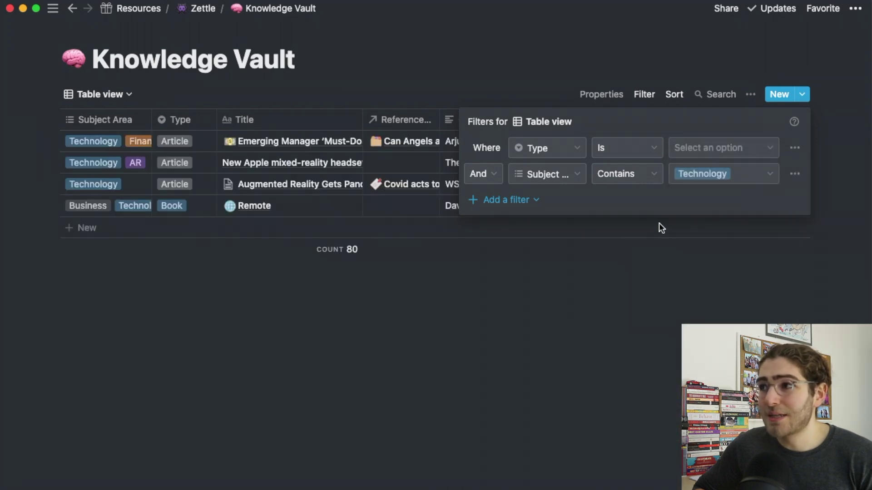
pyautogui.click(794, 173)
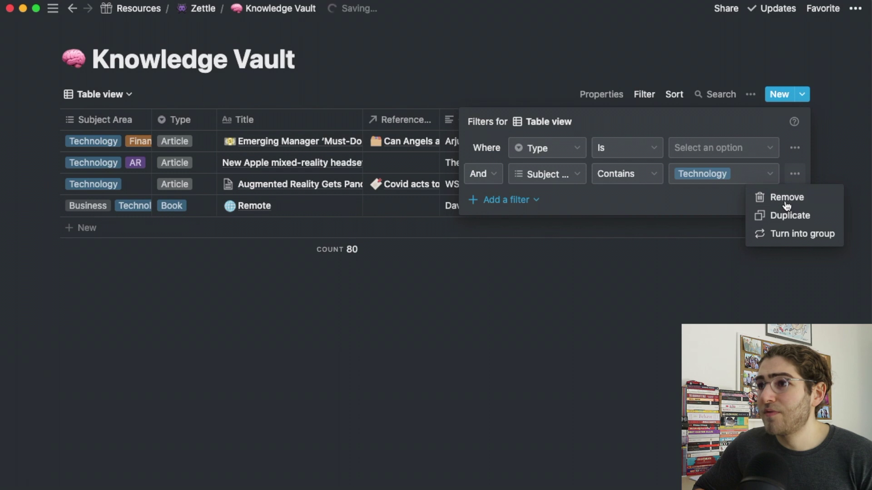
pyautogui.click(720, 154)
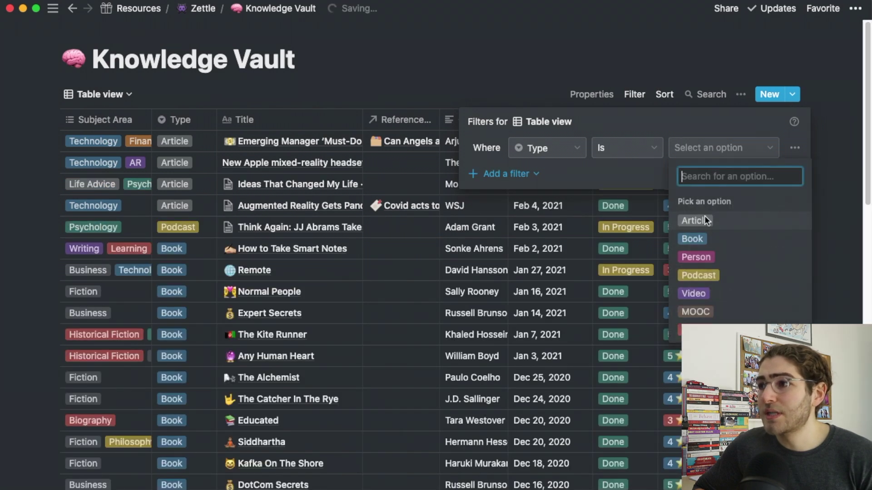
pyautogui.click(700, 222)
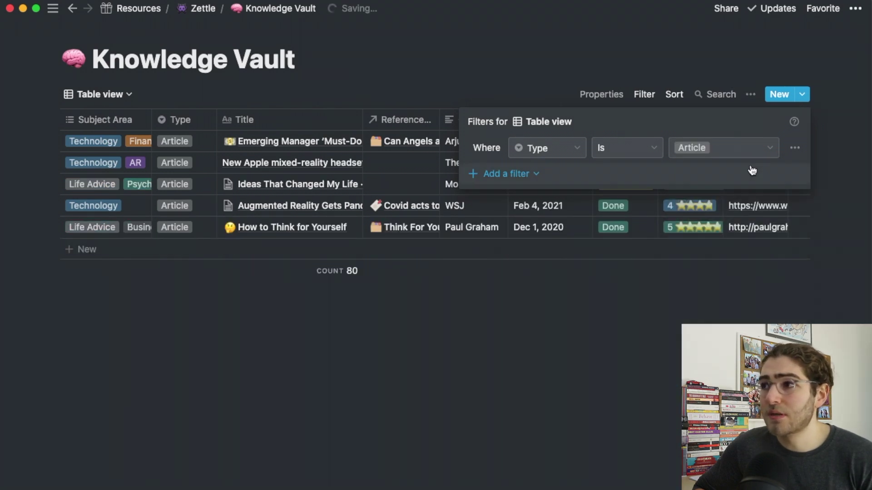
pyautogui.click(767, 147)
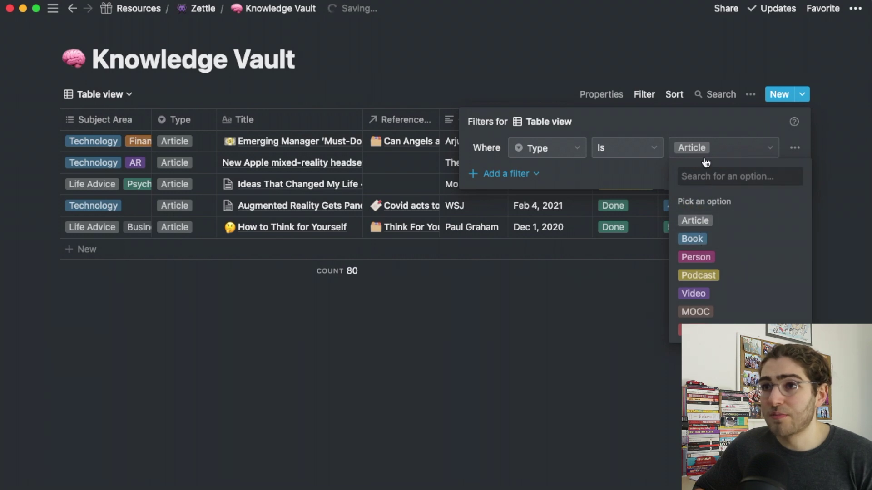
pyautogui.click(692, 239)
pyautogui.click(794, 147)
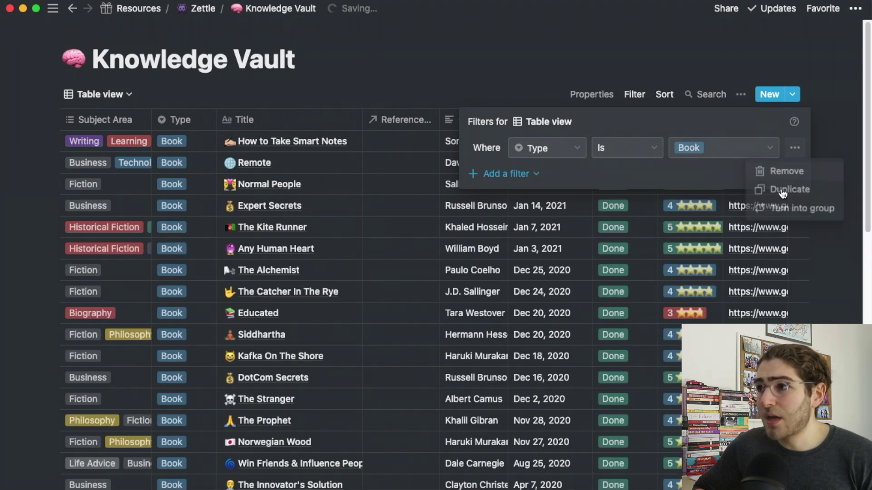
pyautogui.click(783, 172)
pyautogui.click(253, 142)
pyautogui.scroll(-2, 350, 356)
# Return to the Zettle page using its breadcrumb link
pyautogui.scroll(2, 349, 359)
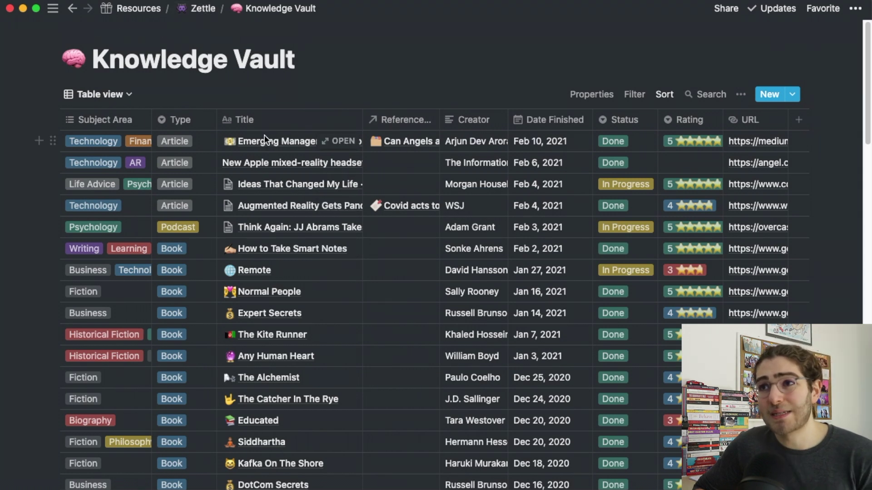
pyautogui.click(202, 8)
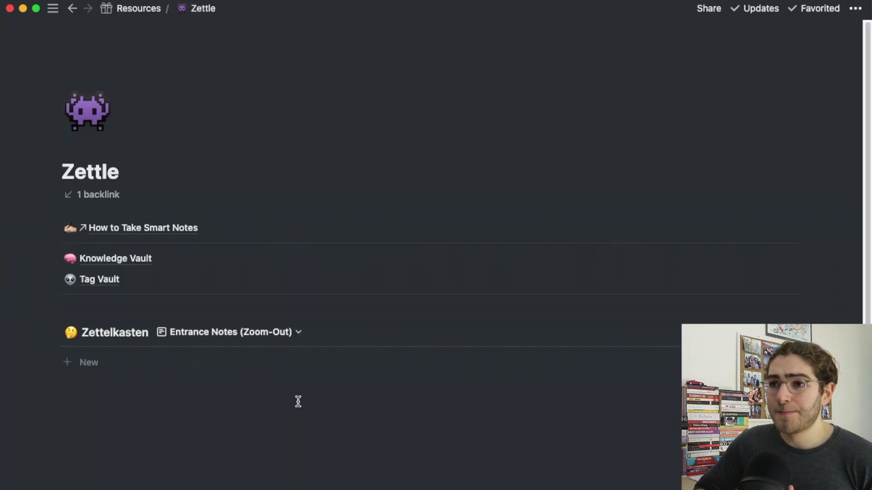
# Save the Medium article to Knowledge Vault with the Notion Web Clipper, then return to Notion
pyautogui.hotkey('ctrl', 'Up')
pyautogui.click(537, 231)
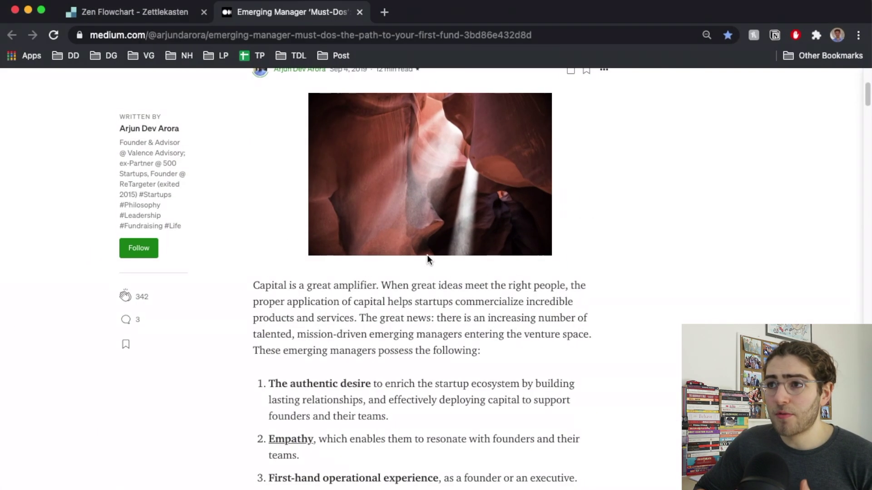
pyautogui.scroll(5, 424, 249)
pyautogui.click(471, 234)
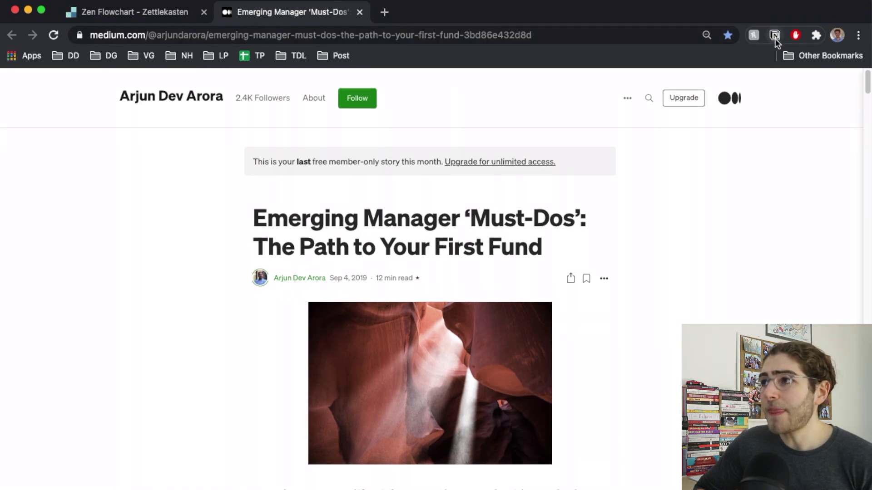
pyautogui.click(777, 36)
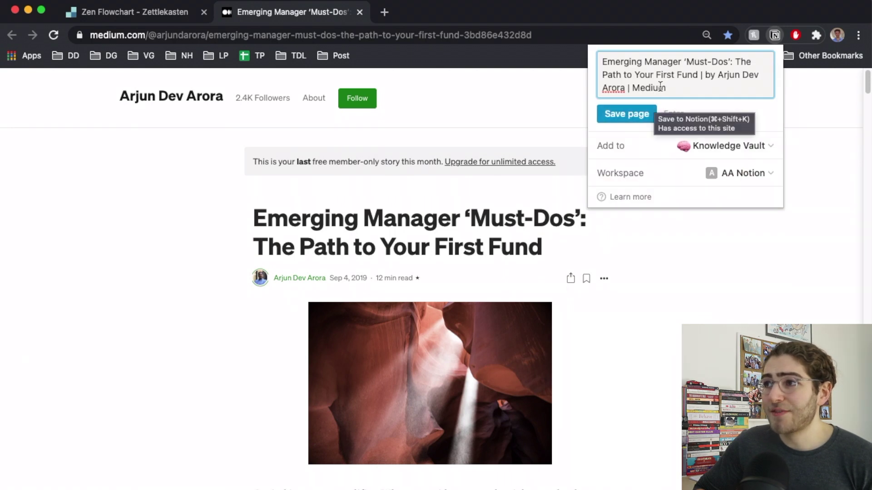
pyautogui.click(465, 181)
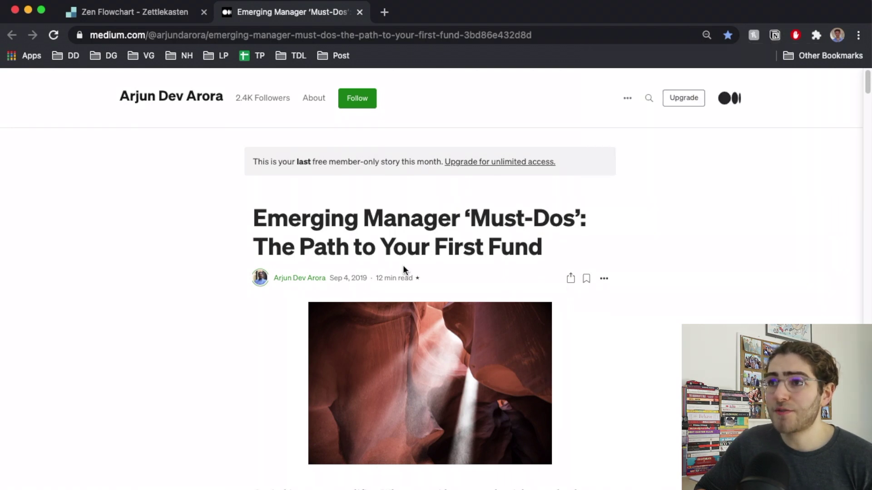
pyautogui.hotkey('ctrl', 'Up')
# Open the clipped Emerging Manager entry from Knowledge Vault as a full page and read it
pyautogui.click(394, 206)
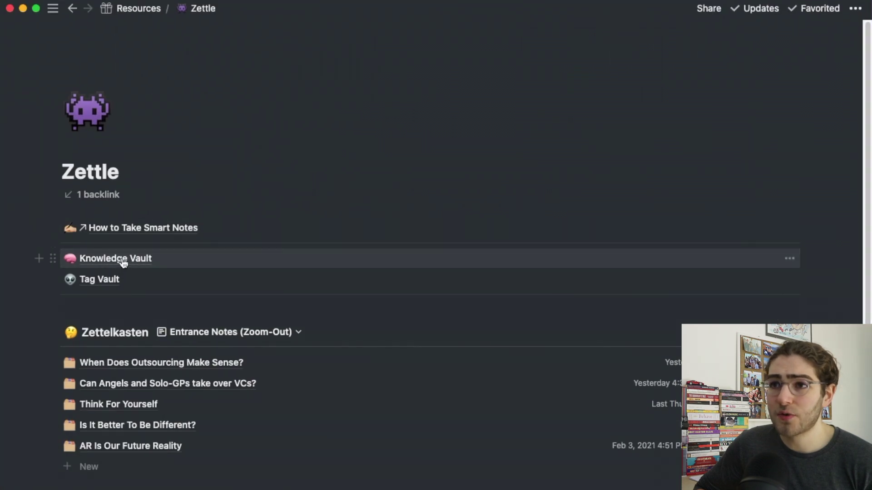
pyautogui.click(124, 259)
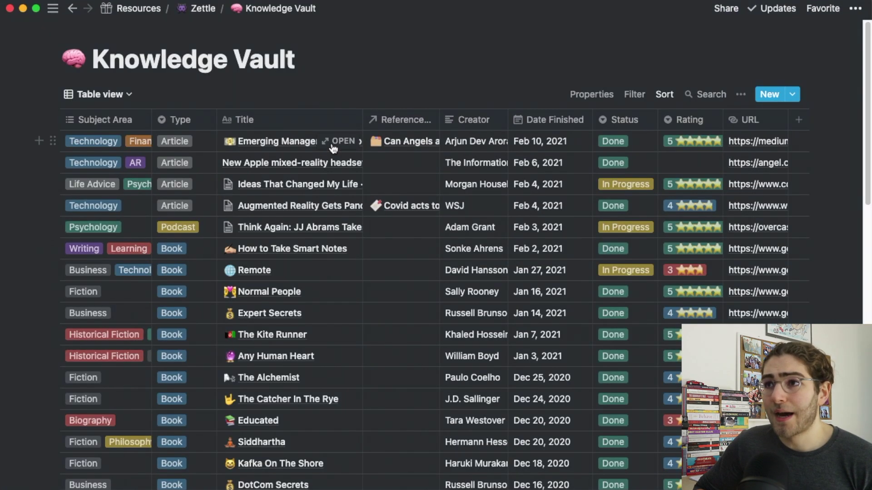
pyautogui.click(339, 141)
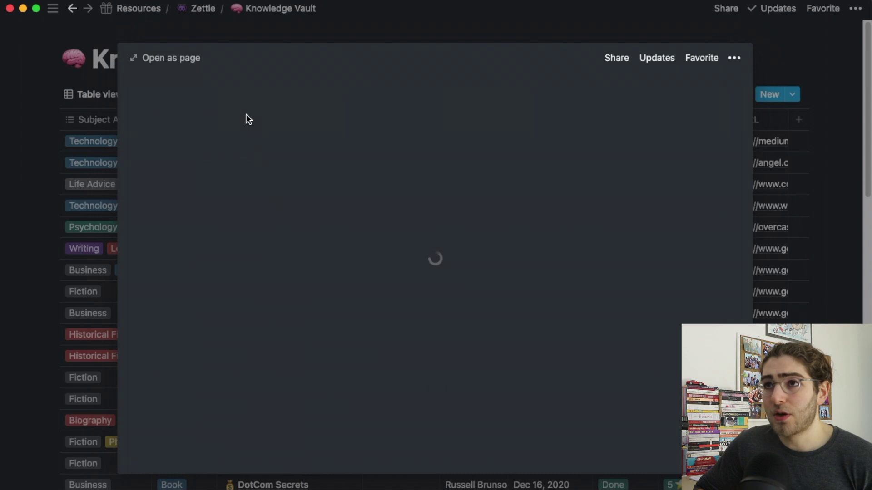
pyautogui.click(186, 57)
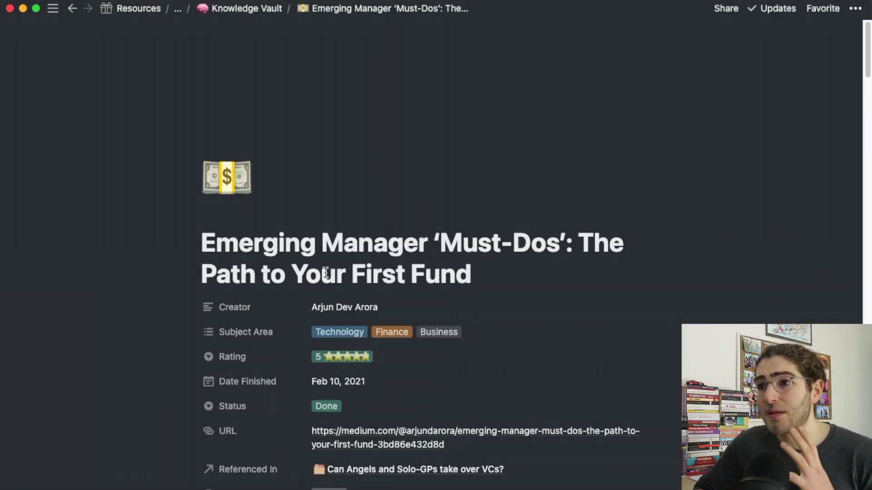
pyautogui.scroll(-5, 330, 276)
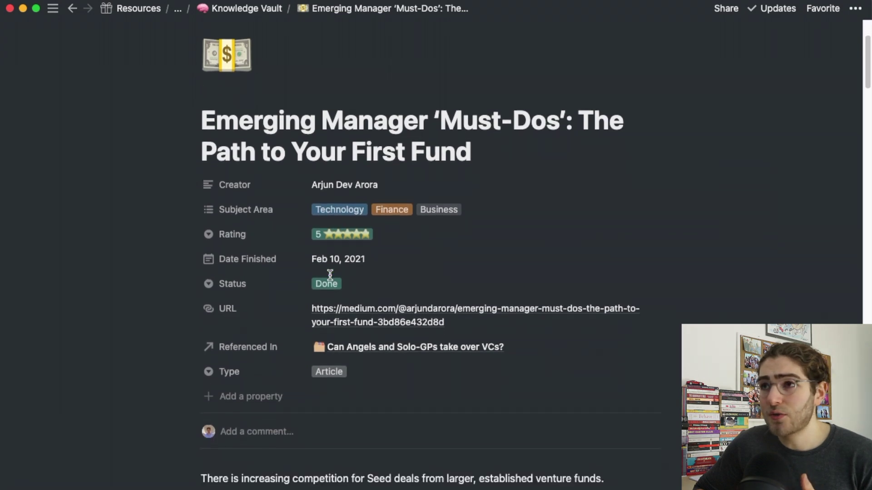
pyautogui.scroll(-20, 334, 325)
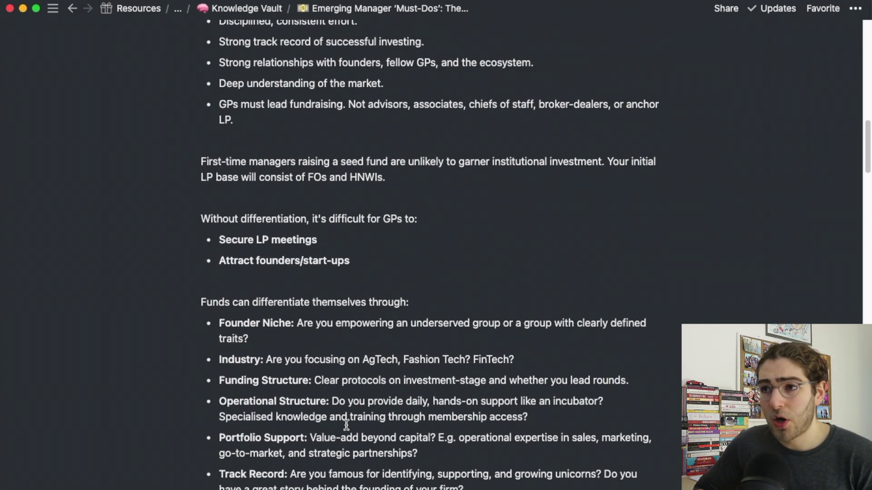
pyautogui.scroll(-20, 345, 424)
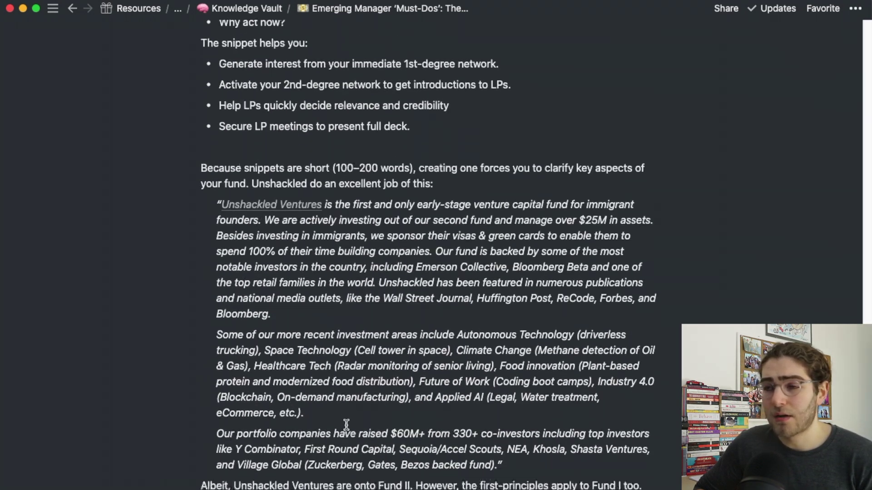
pyautogui.scroll(-20, 346, 424)
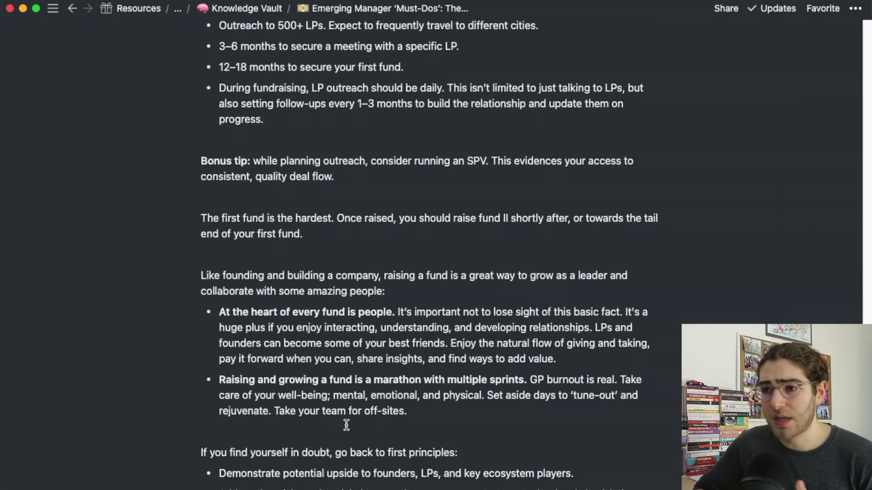
pyautogui.scroll(20, 346, 425)
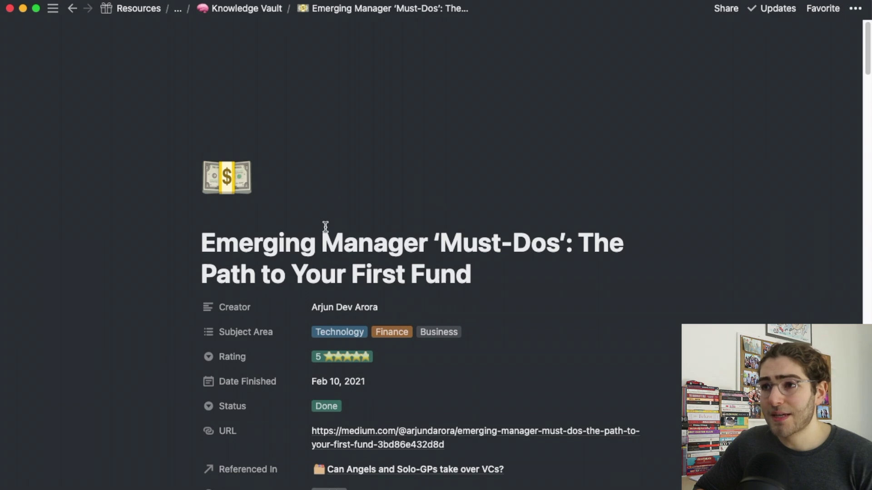
pyautogui.scroll(-4, 380, 289)
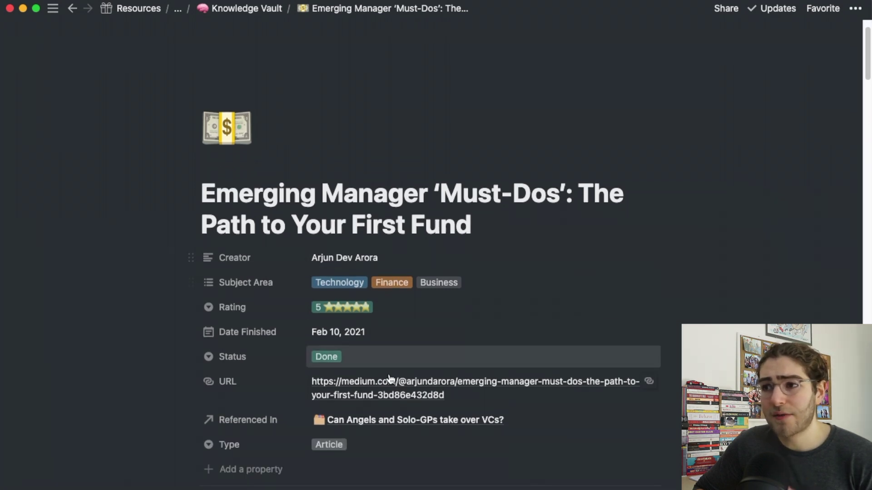
pyautogui.press('super+Tab')
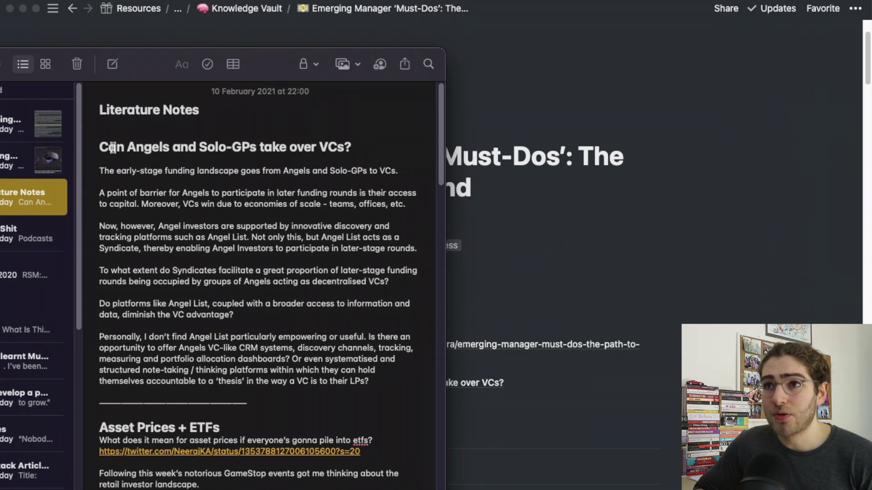
pyautogui.moveTo(100, 147); pyautogui.dragTo(341, 326)
pyautogui.moveTo(372, 384); pyautogui.dragTo(84, 143)
pyautogui.press('super+Tab')
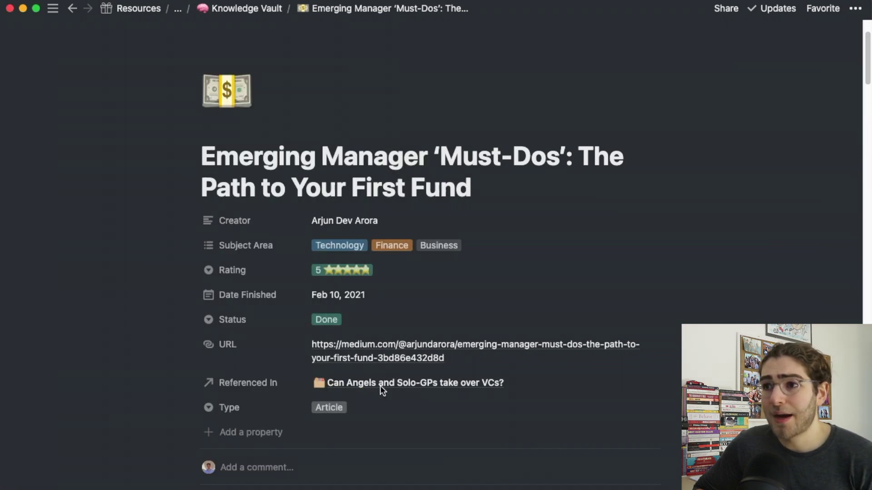
# Preview 'Can Angels and Solo-GPs take over VCs?' from the article's Referenced In property
pyautogui.click(370, 385)
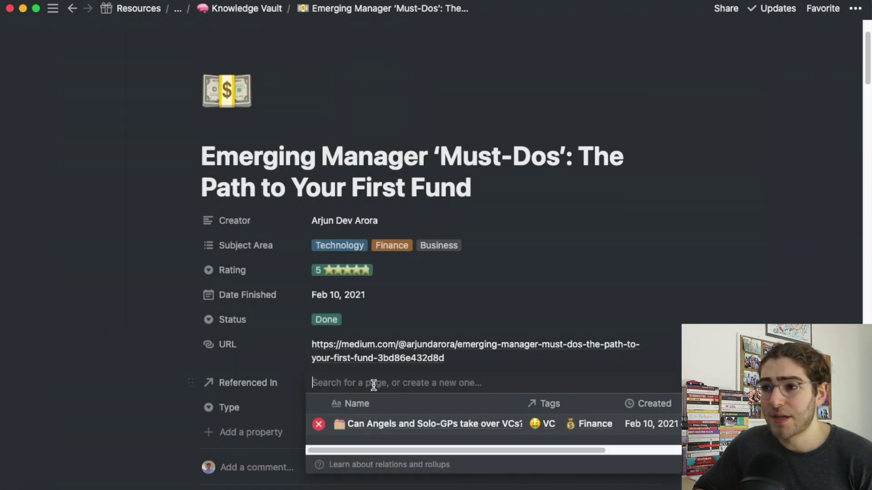
pyautogui.click(397, 426)
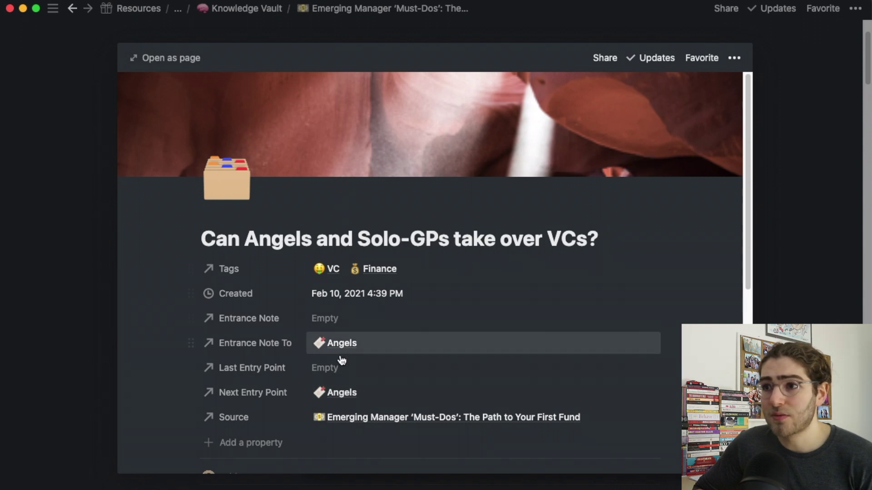
pyautogui.scroll(-2, 326, 354)
pyautogui.scroll(-3, 314, 313)
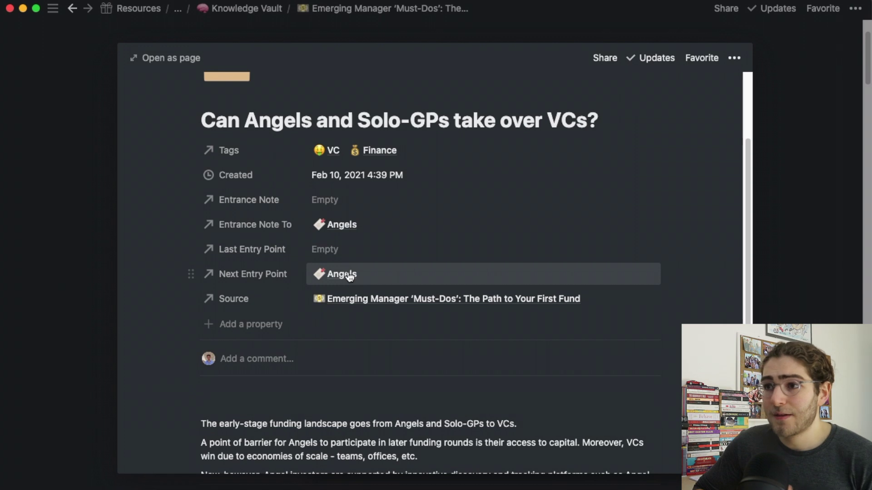
pyautogui.scroll(-5, 346, 275)
pyautogui.scroll(6, 348, 274)
# Read through the note and open its Next Entry Point links
pyautogui.scroll(-4, 348, 273)
pyautogui.scroll(7, 348, 273)
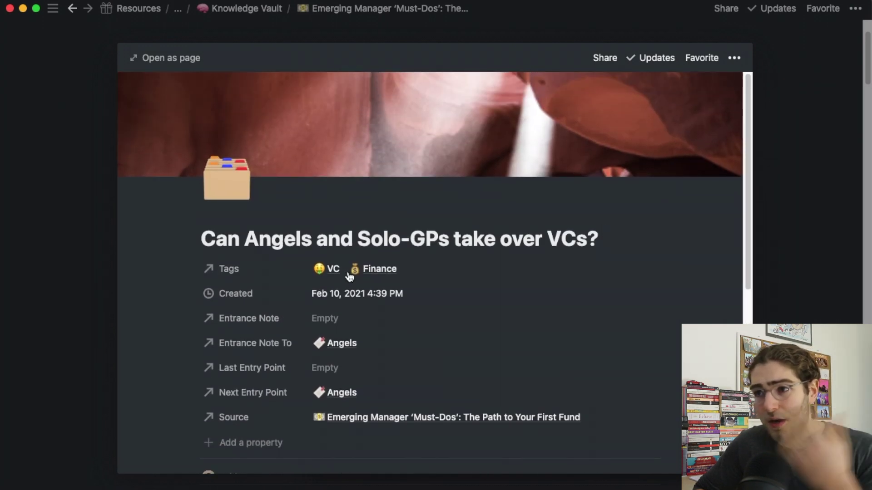
pyautogui.scroll(-10, 348, 274)
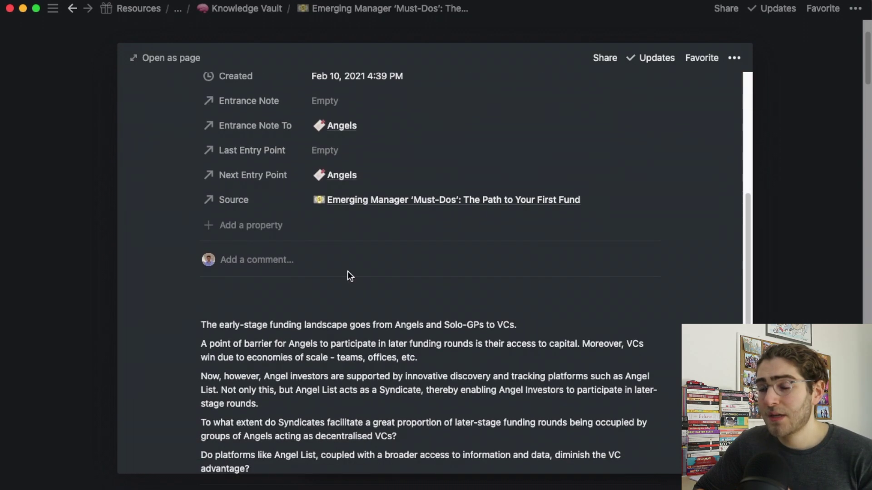
pyautogui.scroll(10, 347, 273)
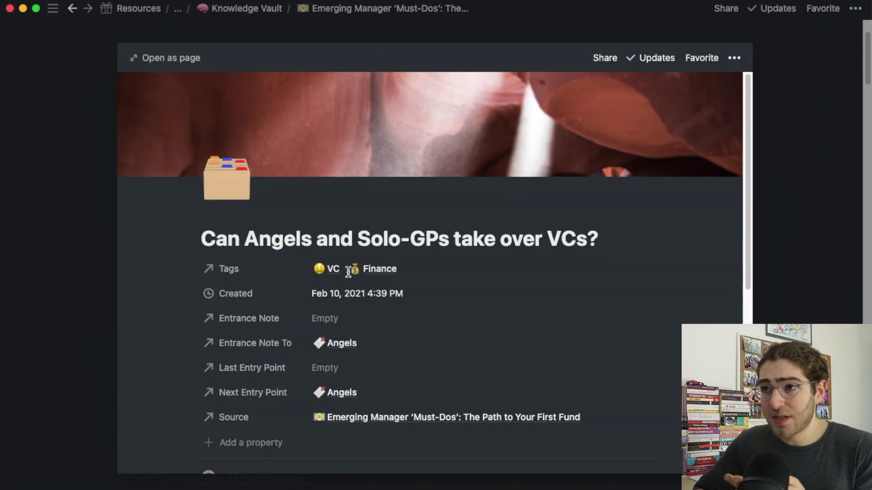
pyautogui.scroll(-3, 349, 277)
pyautogui.scroll(3, 350, 277)
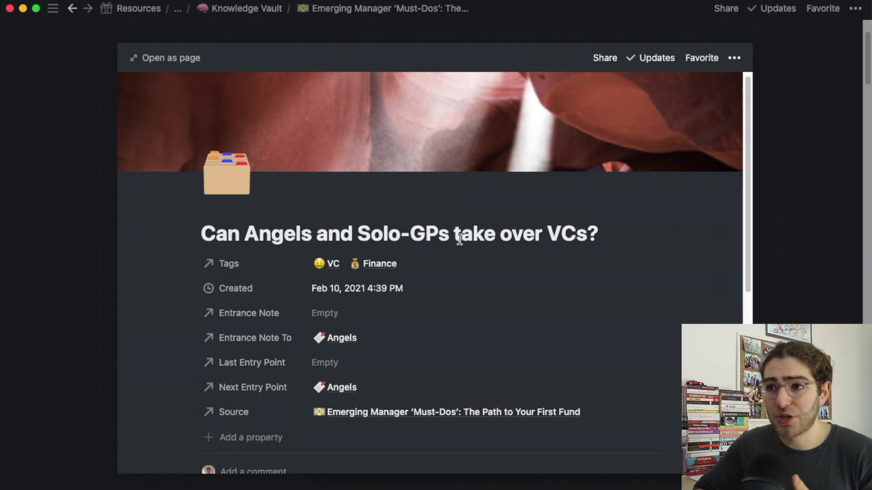
pyautogui.scroll(-2, 320, 305)
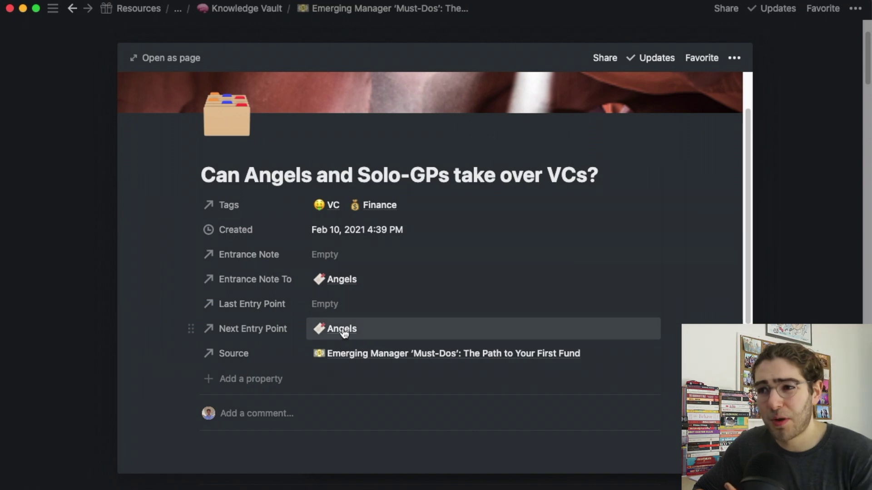
pyautogui.scroll(-2, 344, 333)
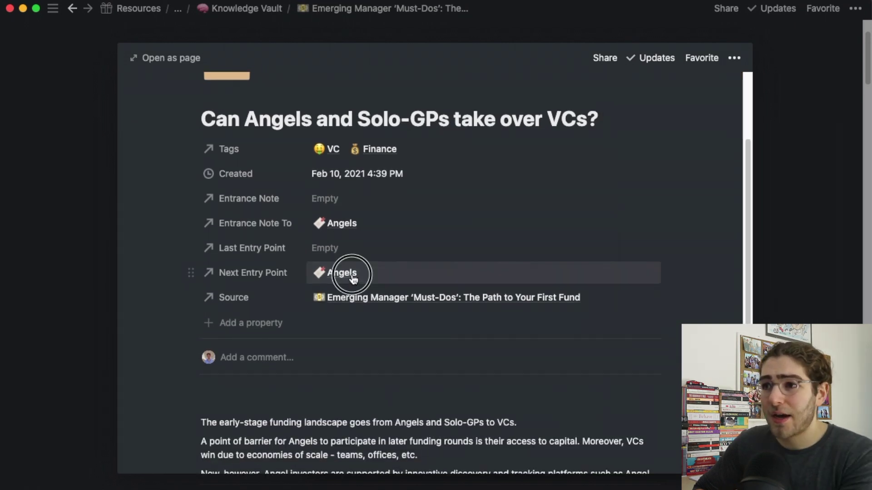
pyautogui.click(354, 277)
# Preview the linked Angels note and scroll through its content
pyautogui.click(361, 317)
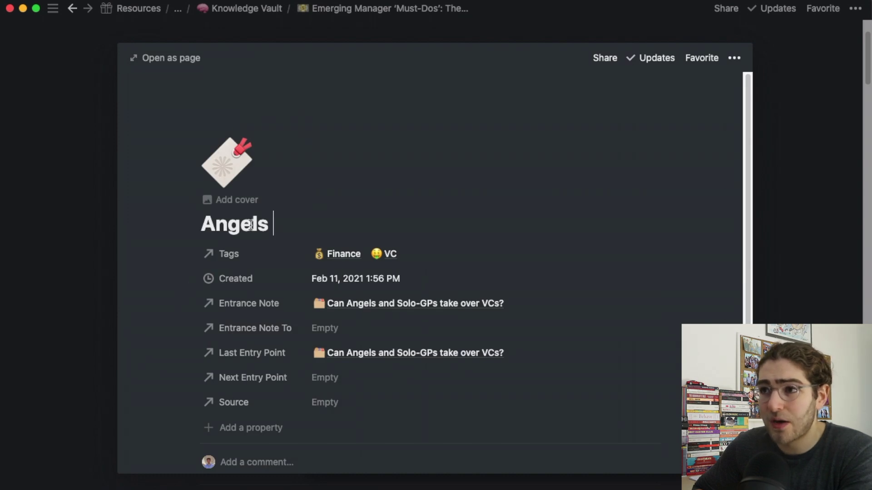
pyautogui.scroll(-1, 324, 286)
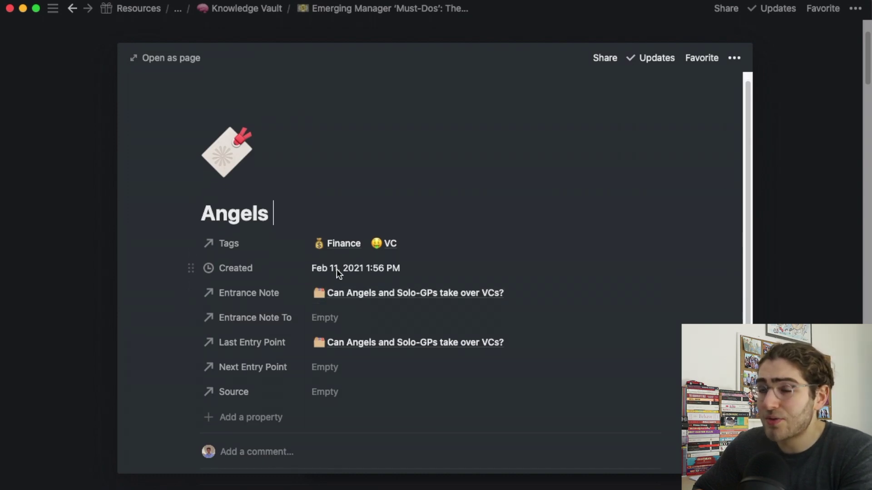
pyautogui.scroll(-3, 339, 278)
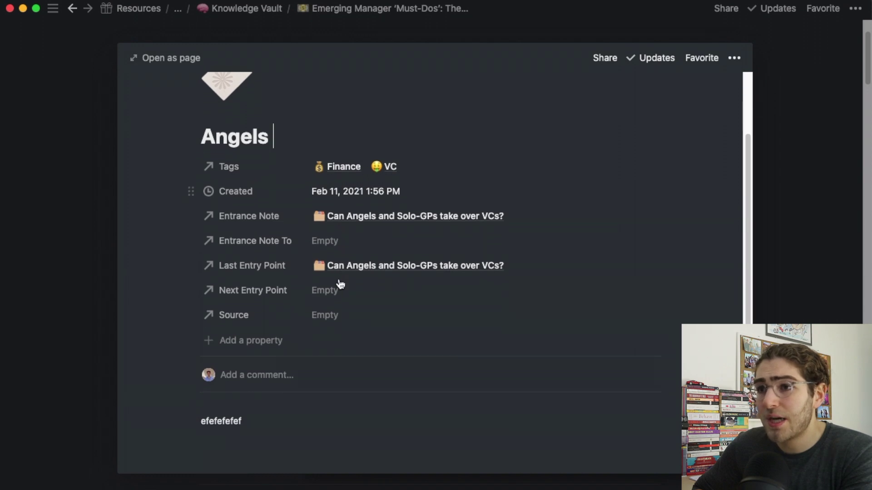
pyautogui.scroll(-2, 340, 284)
pyautogui.click(251, 375)
pyautogui.click(253, 367)
# Create a new 'Hi Youtube' page as the Angels note's Next Entry Point
pyautogui.click(321, 235)
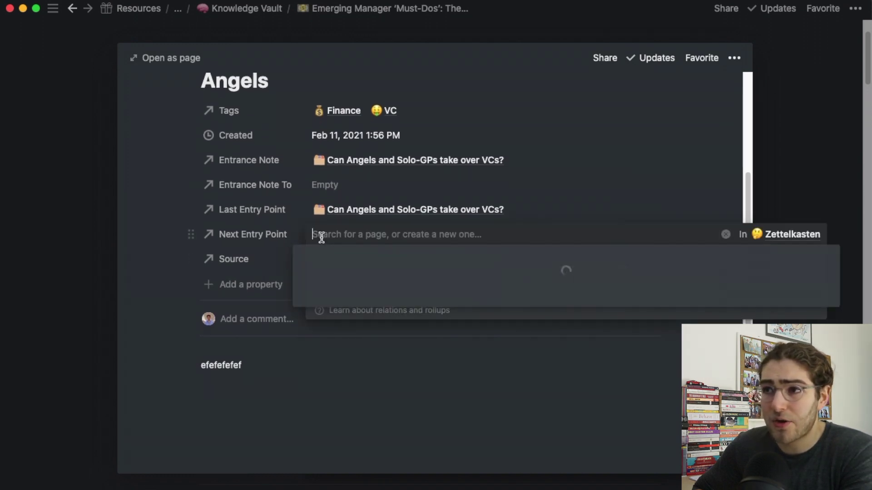
pyautogui.scroll(-3, 318, 409)
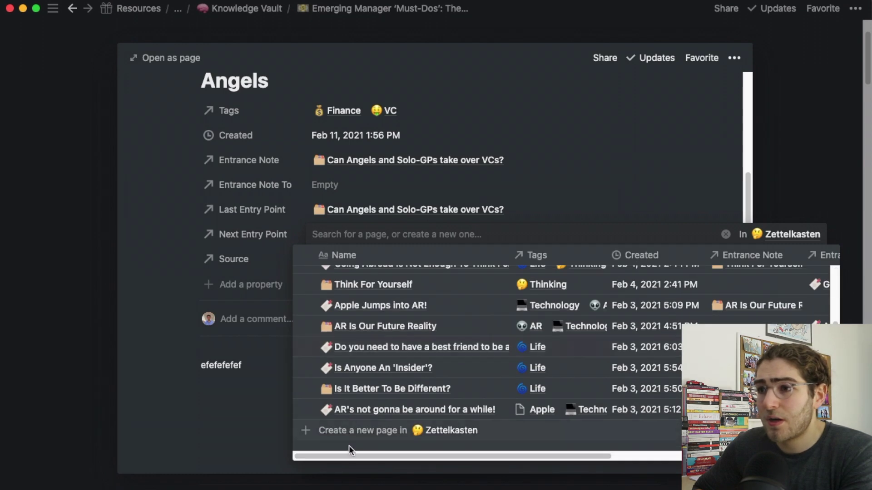
pyautogui.click(344, 431)
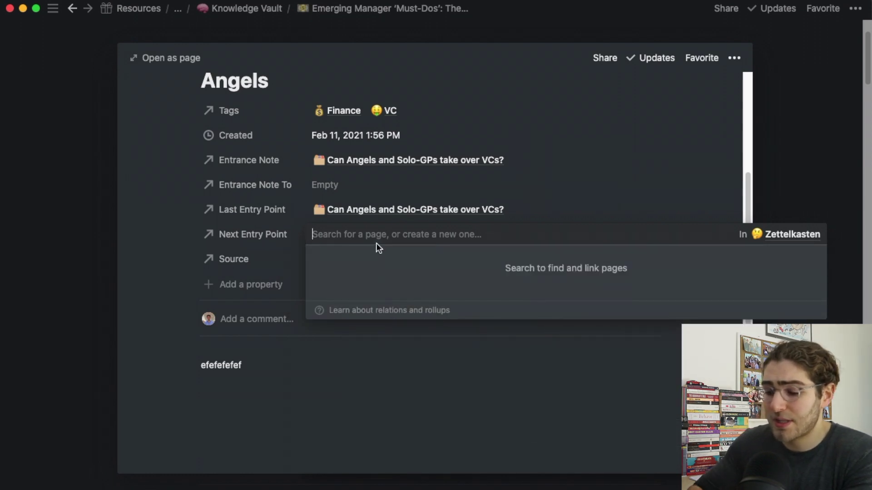
pyautogui.write('Hi Y')
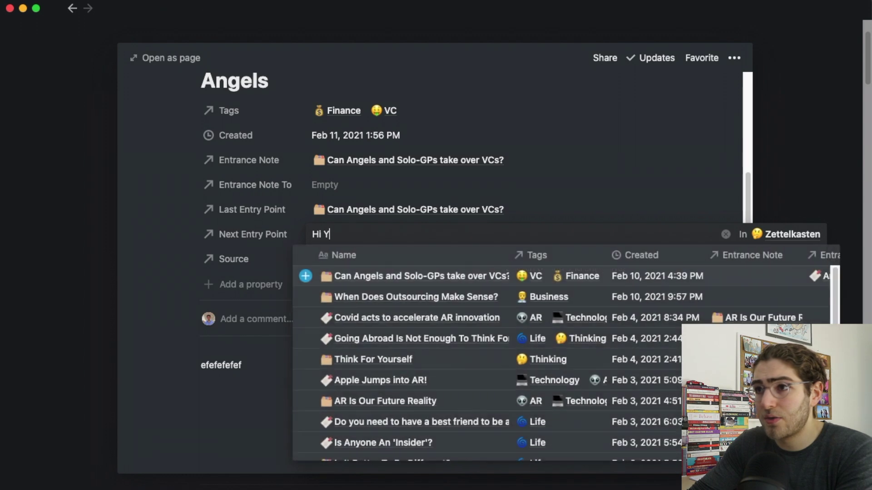
pyautogui.write('outube')
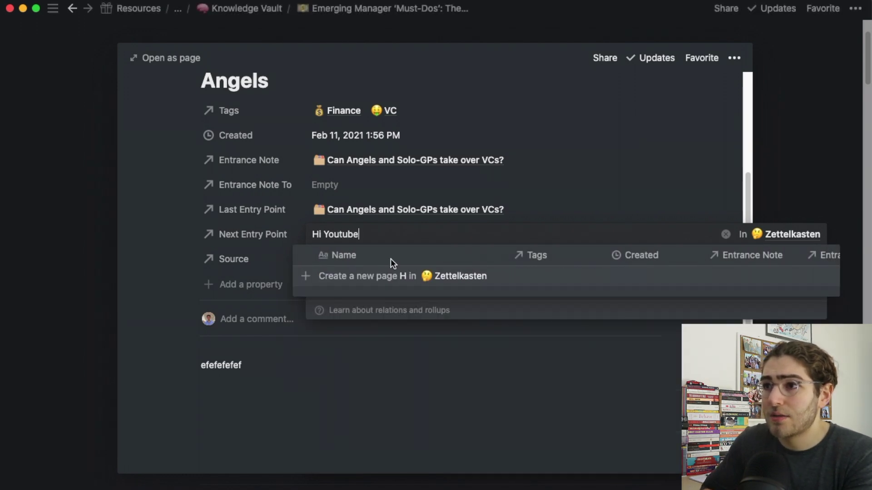
pyautogui.click(381, 277)
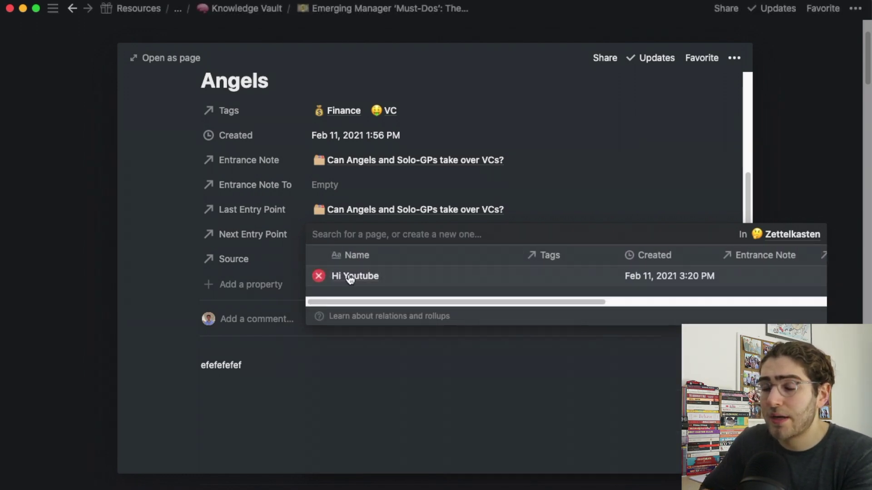
# Open the Hi Youtube note and start it as an Empty page
pyautogui.click(358, 278)
pyautogui.scroll(-3, 278, 330)
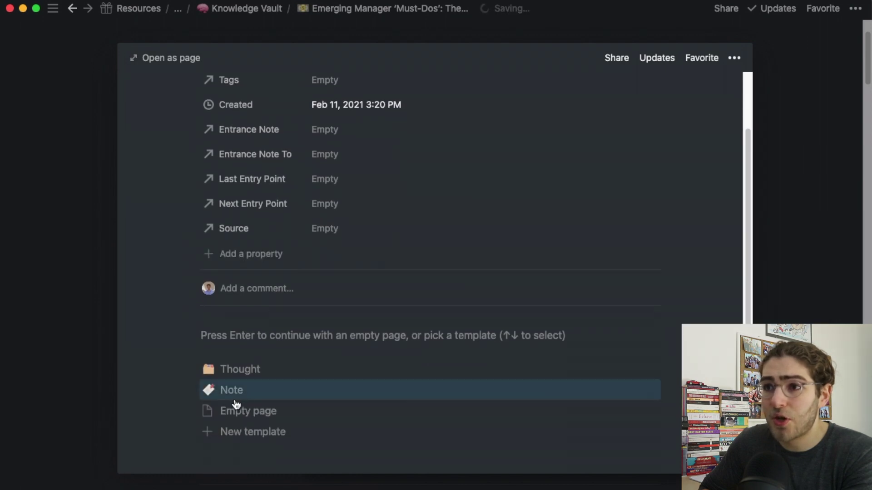
pyautogui.click(235, 409)
pyautogui.scroll(3, 325, 252)
# Set Entrance Note to 'Can Angels and Solo-GPs take over VCs?' and Last Entry Point to Angels
pyautogui.click(332, 210)
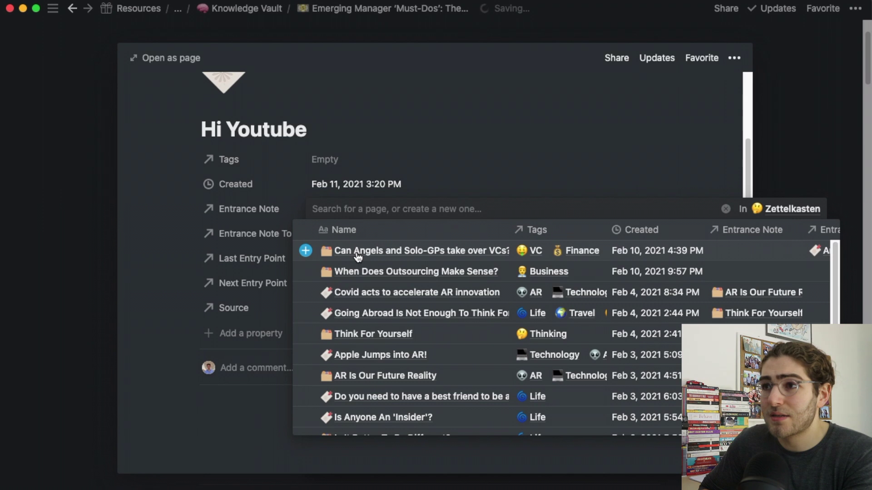
pyautogui.click(357, 253)
pyautogui.click(321, 334)
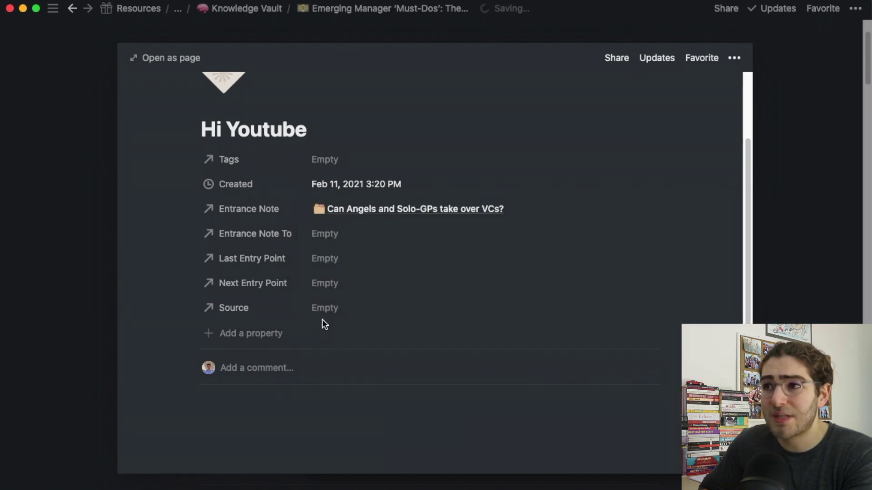
pyautogui.click(330, 262)
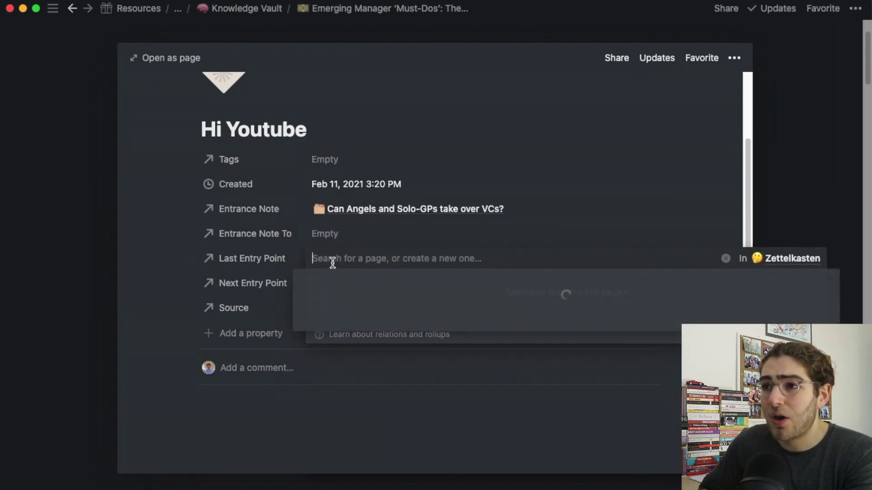
pyautogui.scroll(-4, 371, 326)
pyautogui.scroll(3, 377, 404)
pyautogui.click(258, 343)
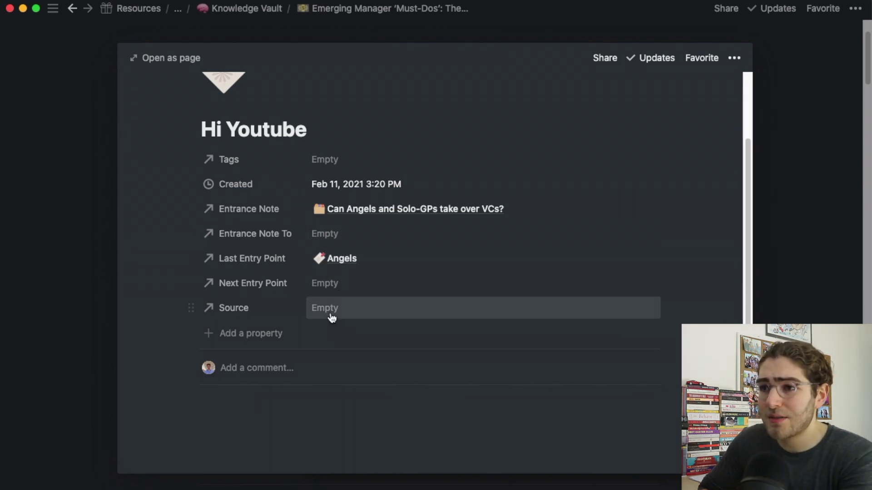
# Delete the stray test text 'esfsf' from the body and close the Hi Youtube note
pyautogui.click(263, 416)
pyautogui.write('esfsf')
pyautogui.click(325, 308)
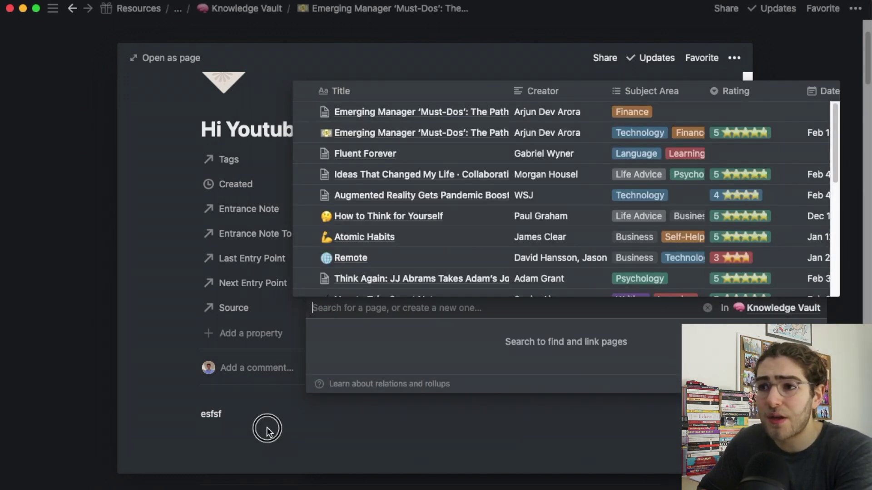
pyautogui.click(266, 428)
pyautogui.click(267, 428)
pyautogui.click(266, 417)
pyautogui.doubleClick(264, 416)
pyautogui.press('BackSpace')
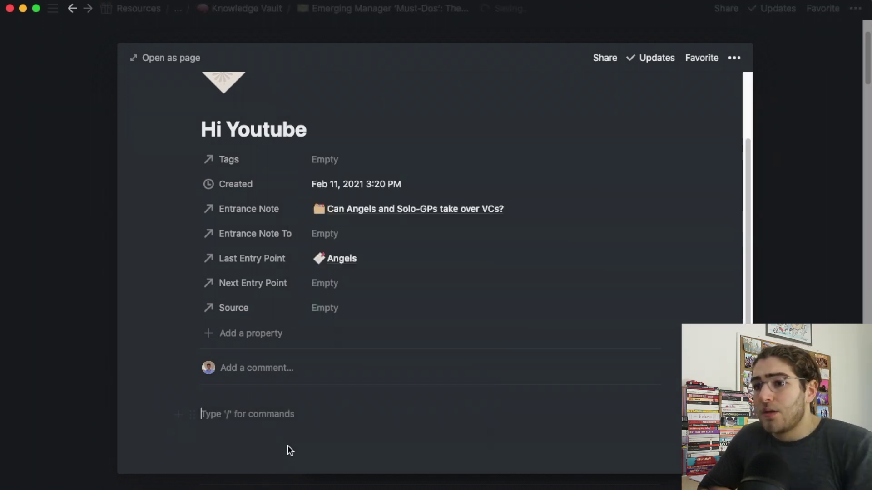
pyautogui.press('Escape')
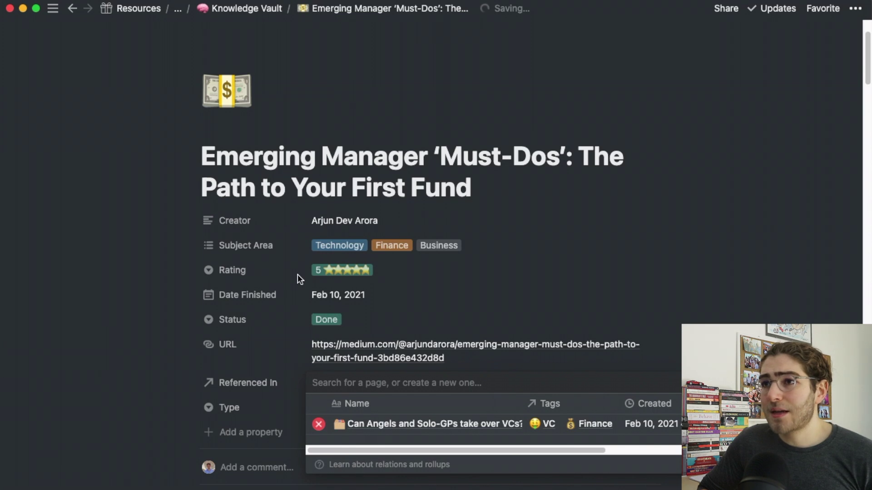
pyautogui.press('Escape')
# Pass through the Knowledge Vault back to the Zettle page and view its Entrance Notes list
pyautogui.click(252, 8)
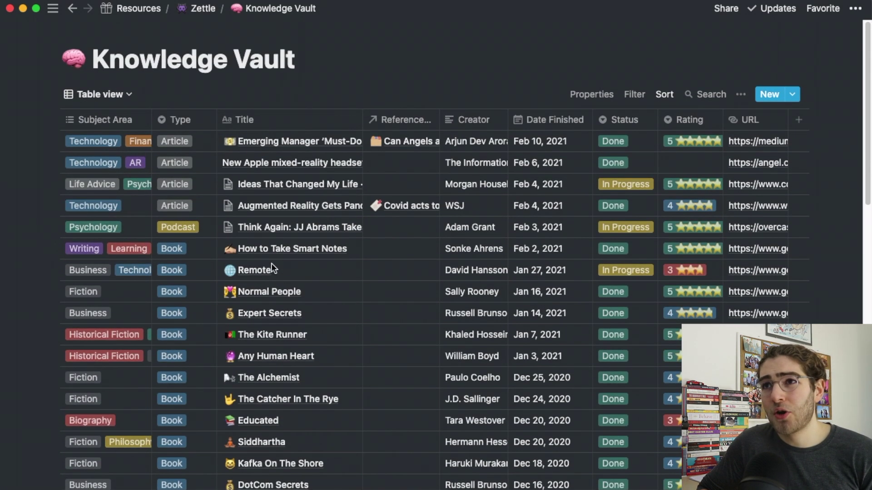
pyautogui.click(201, 9)
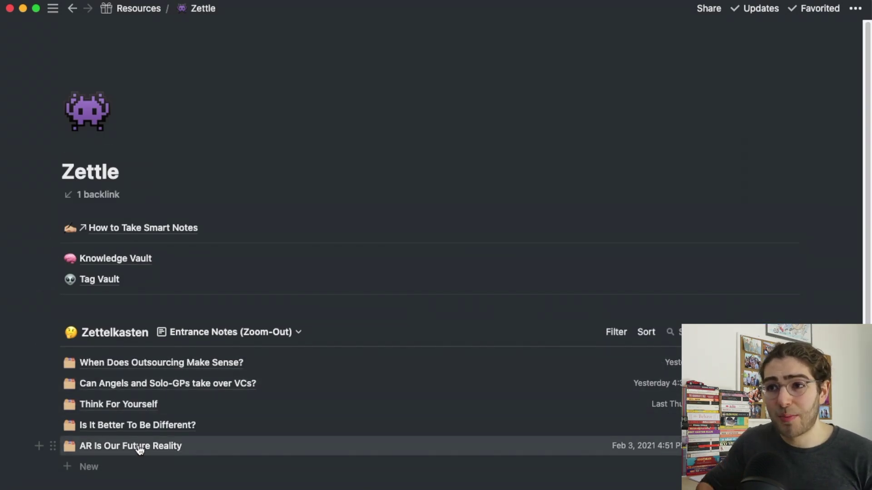
pyautogui.scroll(-2, 139, 450)
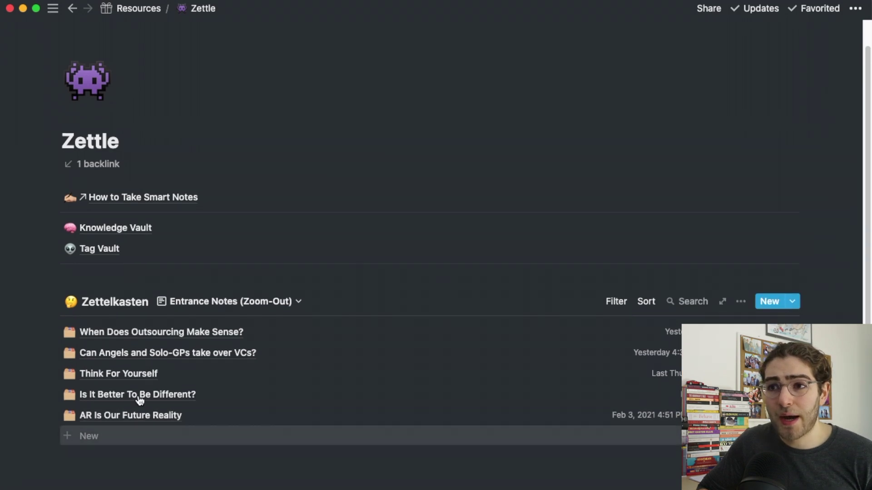
# Remove the name filter from the Tag Vault table
pyautogui.click(98, 249)
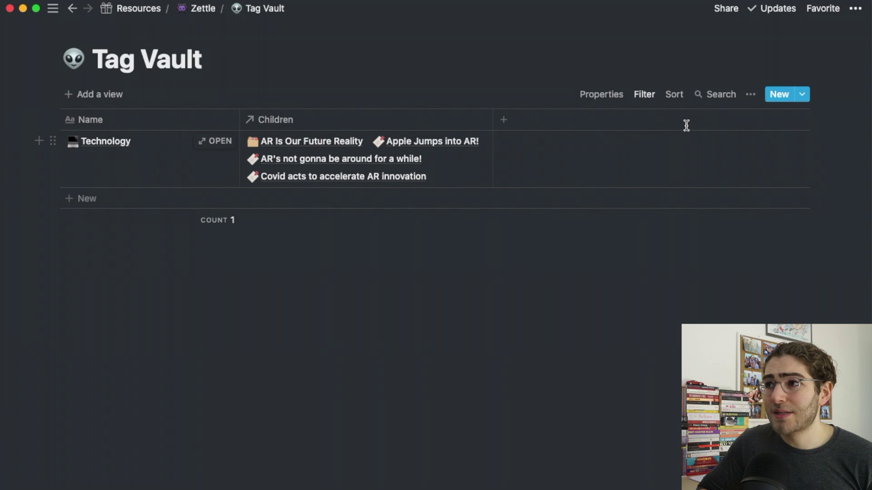
pyautogui.click(645, 94)
pyautogui.click(805, 148)
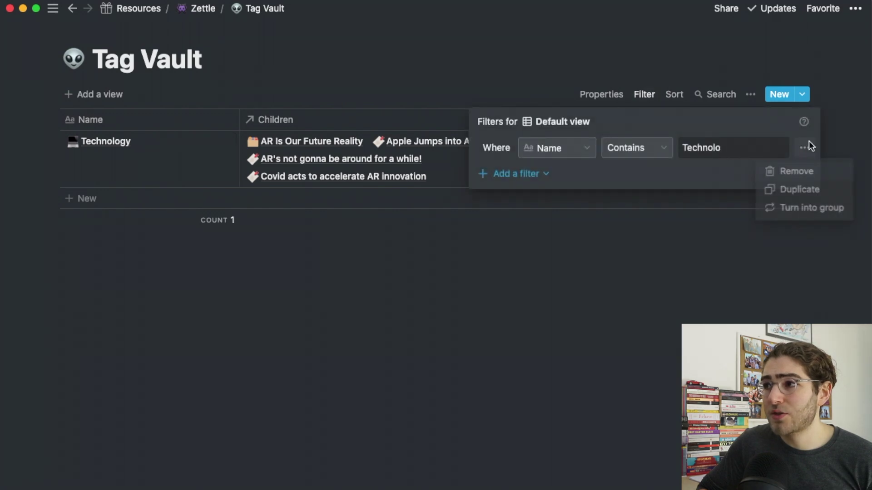
pyautogui.click(792, 173)
pyautogui.click(331, 279)
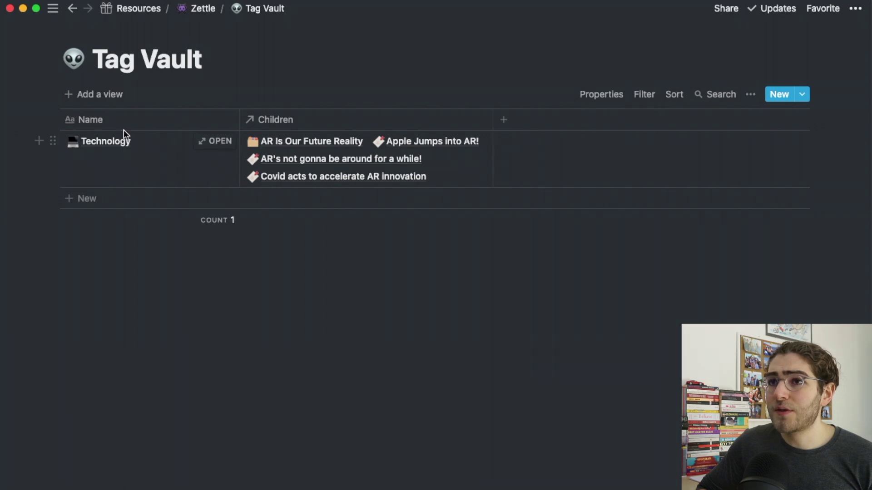
# Reopen the Tag Vault from the Zettle page to review all 10 tags
pyautogui.click(192, 8)
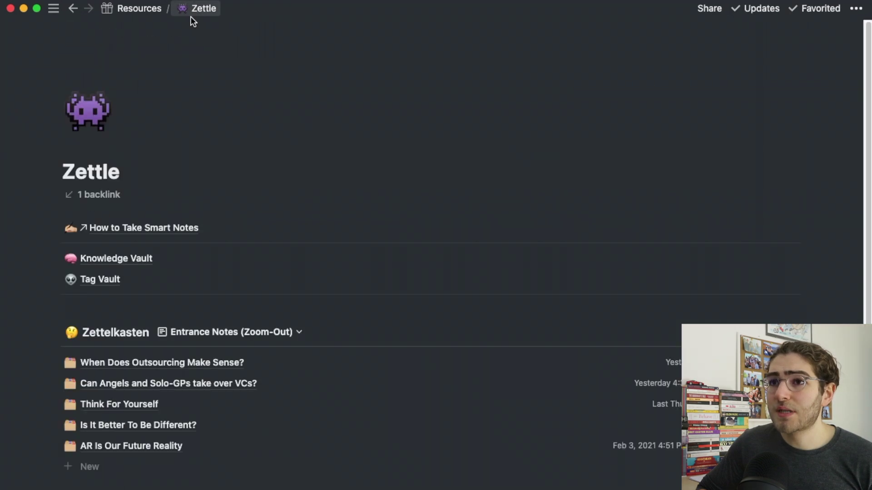
pyautogui.click(95, 280)
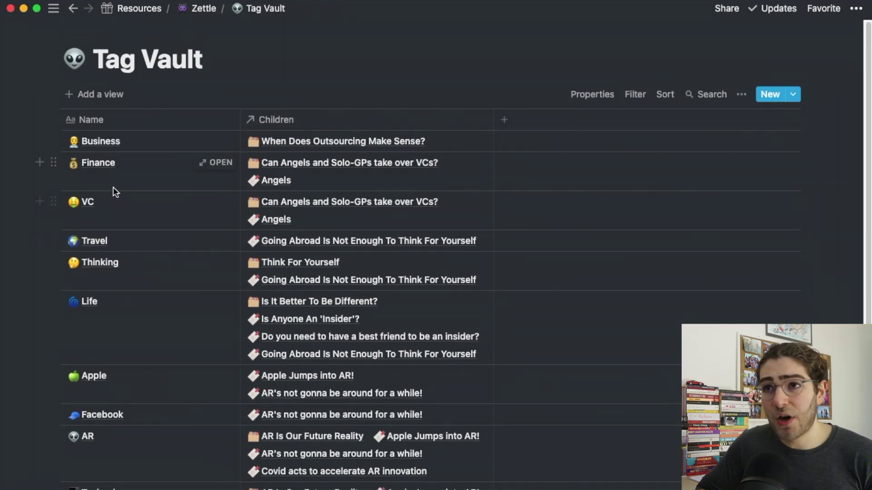
pyautogui.scroll(-4, 104, 231)
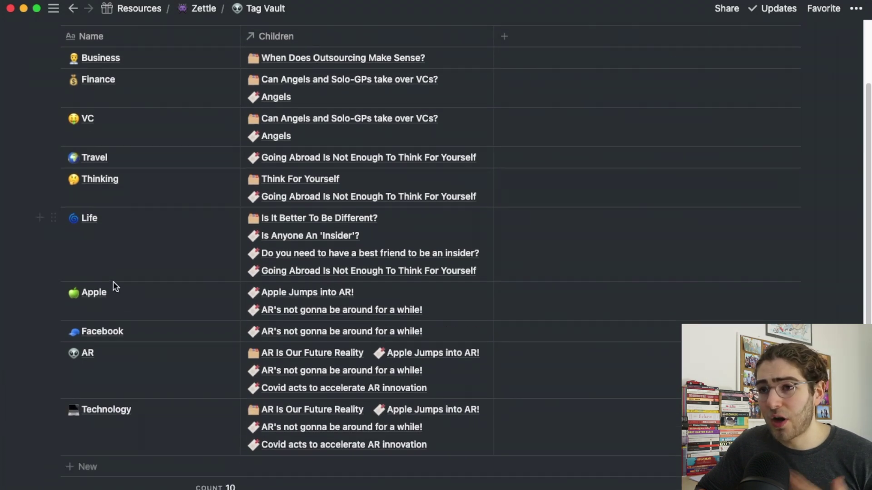
pyautogui.scroll(-1, 113, 291)
pyautogui.scroll(-1, 114, 374)
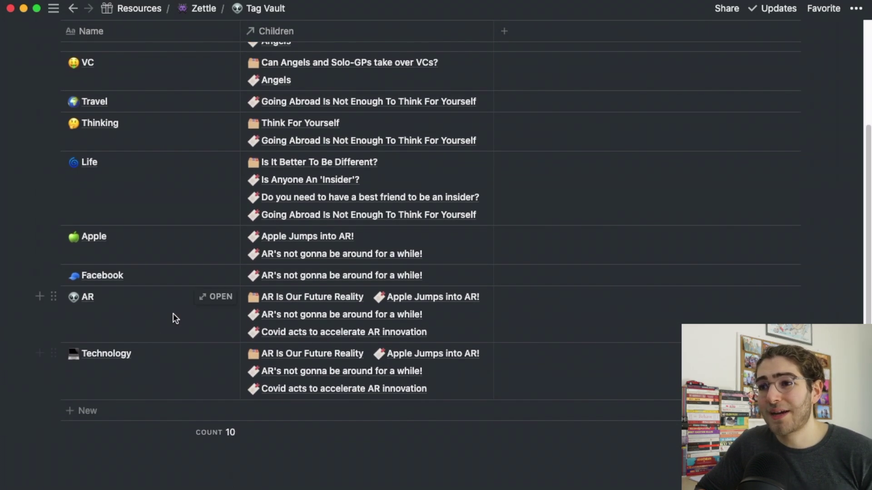
pyautogui.scroll(6, 173, 313)
# Switch the Zettle page's Zettelkasten database to the Connected Notes (Zoom-In) view, then reopen the views list
pyautogui.click(190, 9)
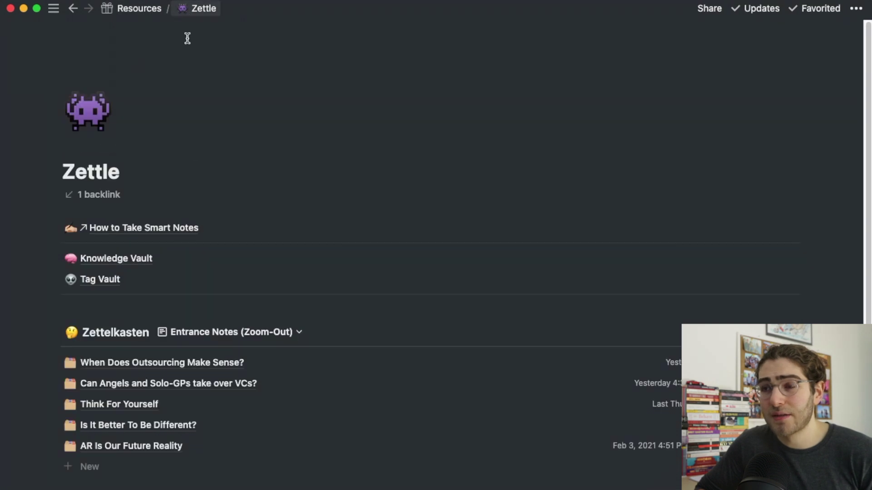
pyautogui.scroll(-3, 247, 368)
pyautogui.scroll(2, 350, 398)
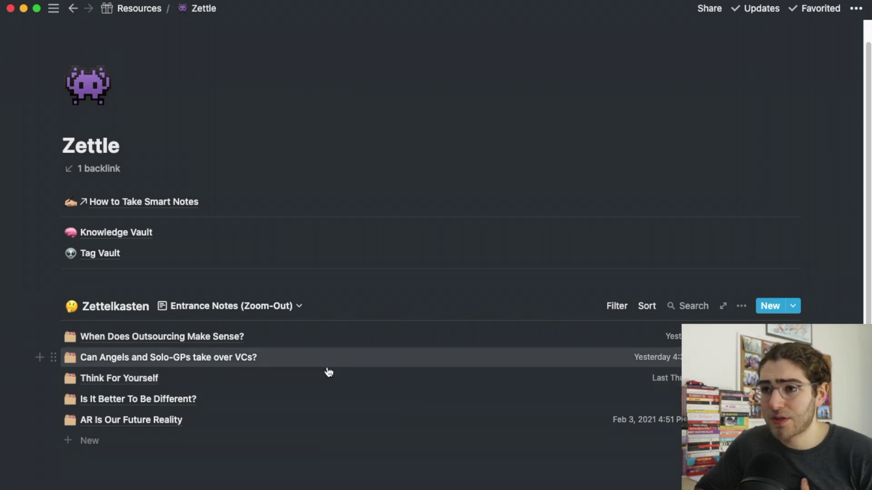
pyautogui.click(236, 306)
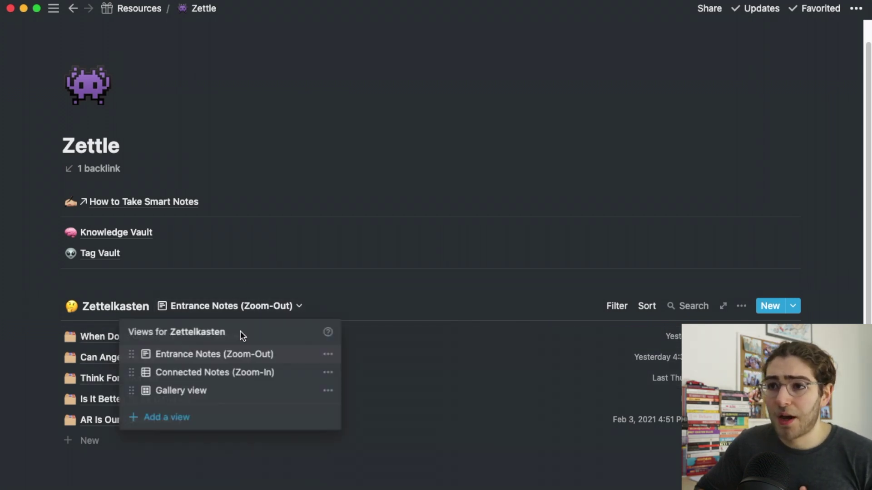
pyautogui.click(227, 372)
pyautogui.scroll(-2, 227, 371)
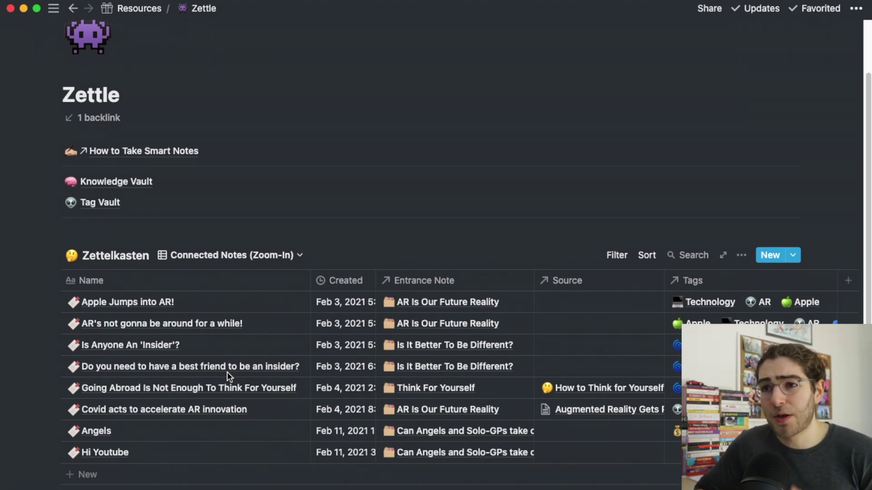
pyautogui.click(220, 258)
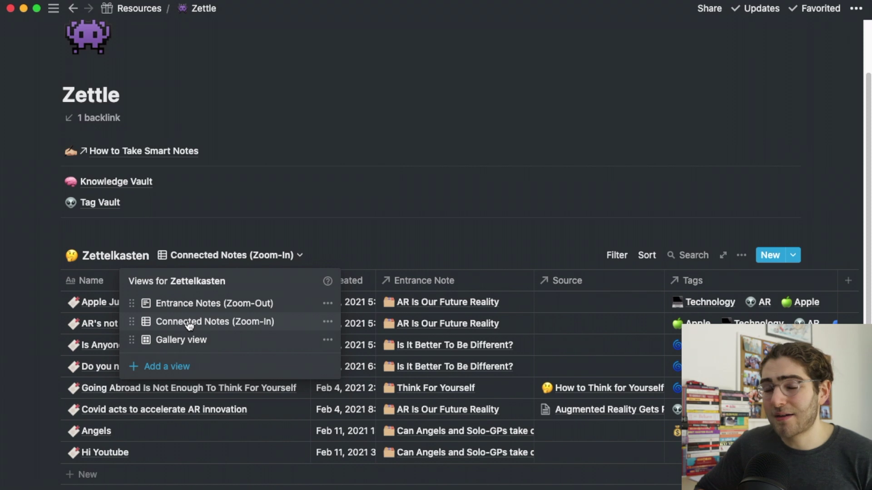
# Switch the Zettelkasten database to Gallery view and scroll through the note cards
pyautogui.click(182, 340)
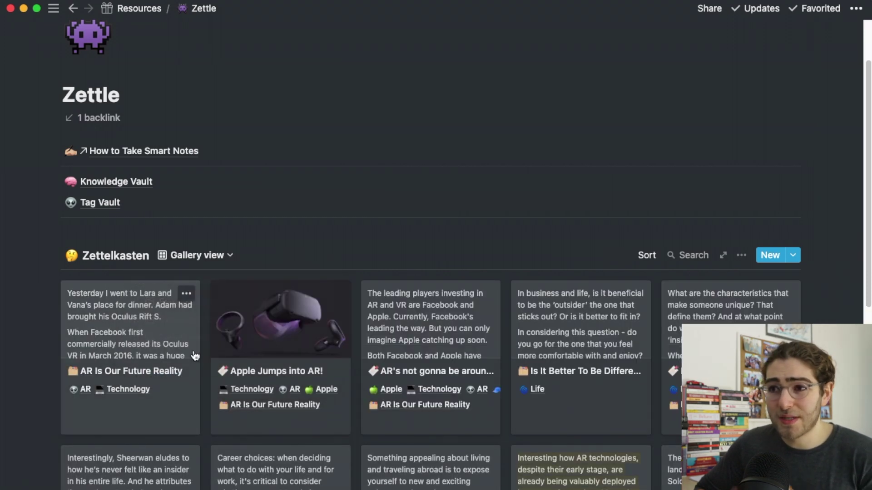
pyautogui.scroll(-3, 251, 439)
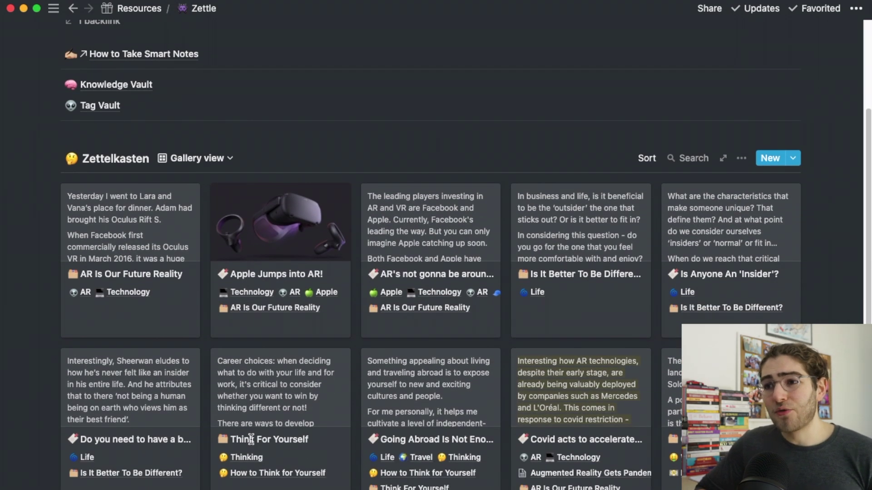
pyautogui.scroll(-2, 252, 444)
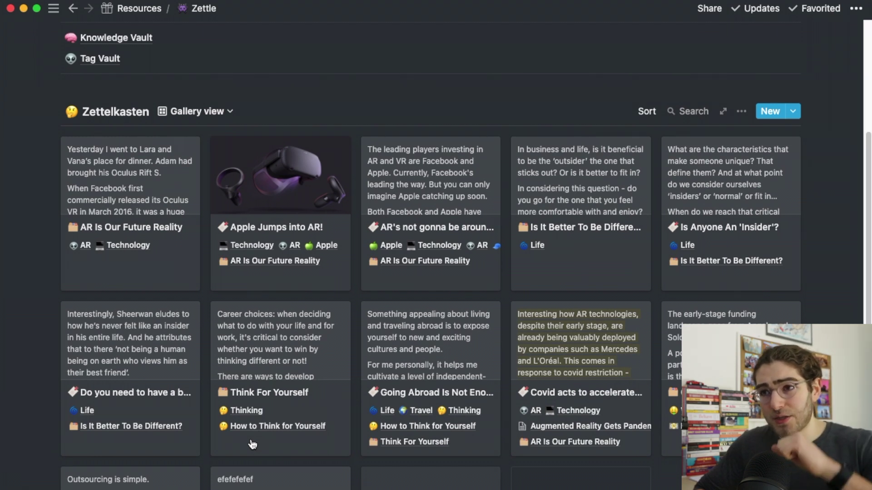